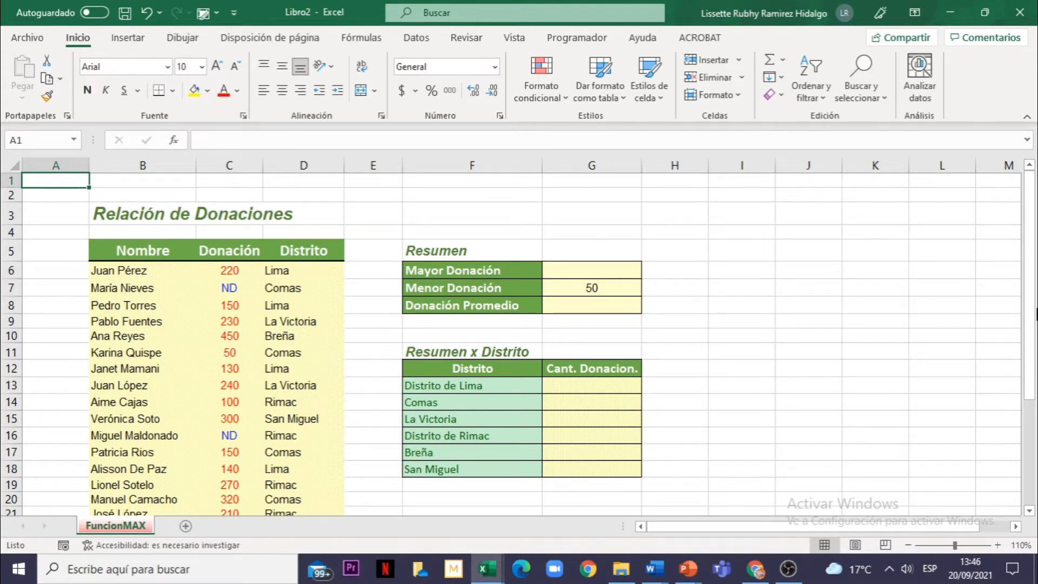
- Enter the formula =MAX(C6:C32) in cell G6 beside Mayor Donación
{"action": "left_click", "coordinate": [271, 368]}
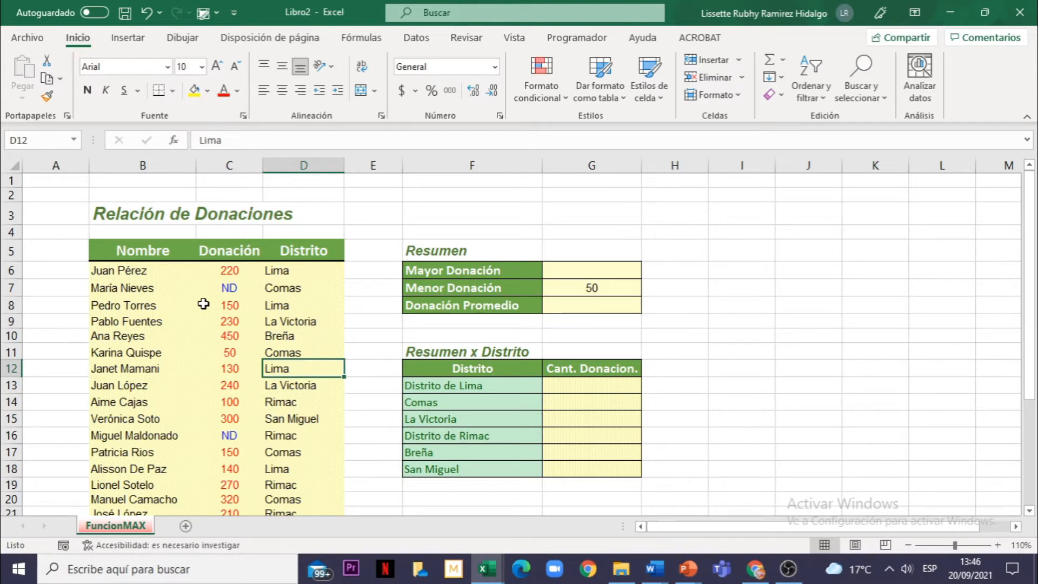
{"action": "left_click", "coordinate": [592, 272]}
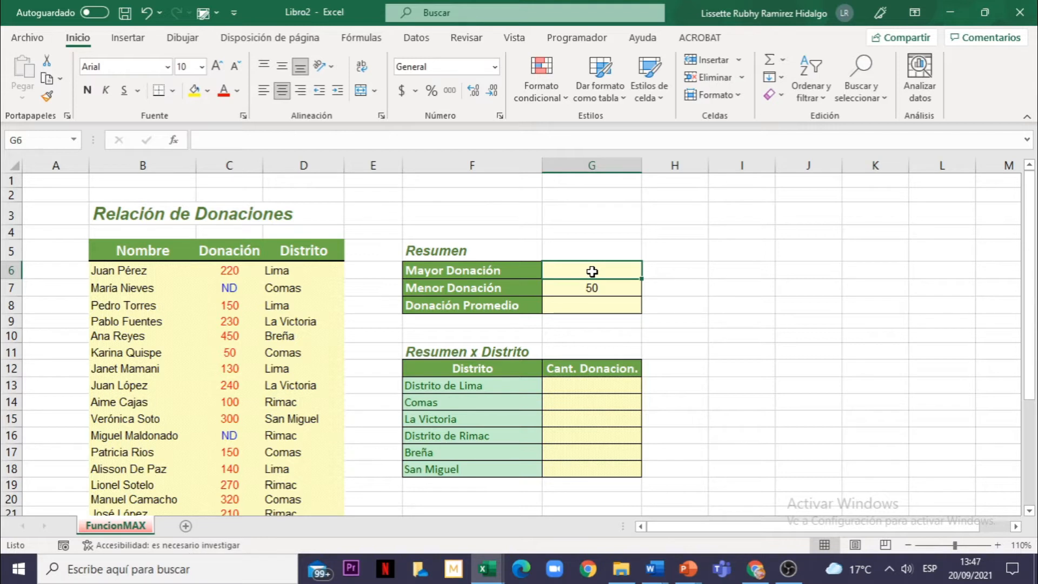
{"action": "type", "text": "="}
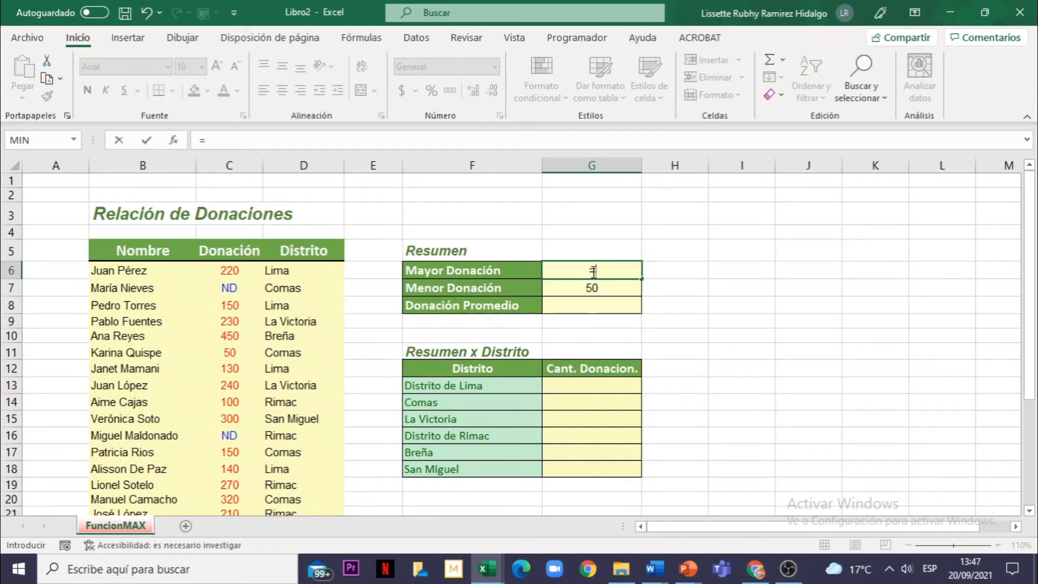
{"action": "type", "text": "MAX"}
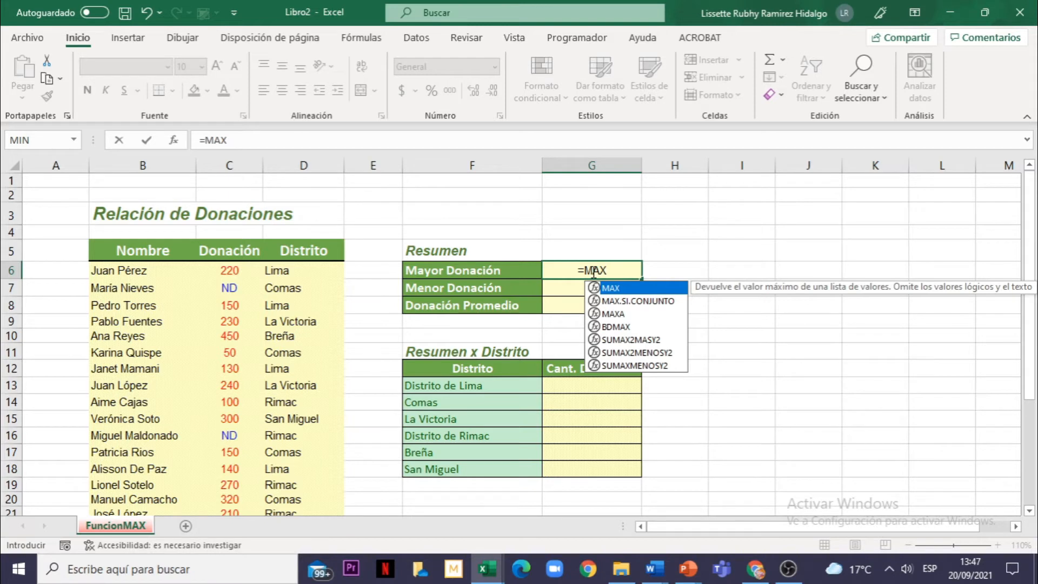
{"action": "type", "text": "("}
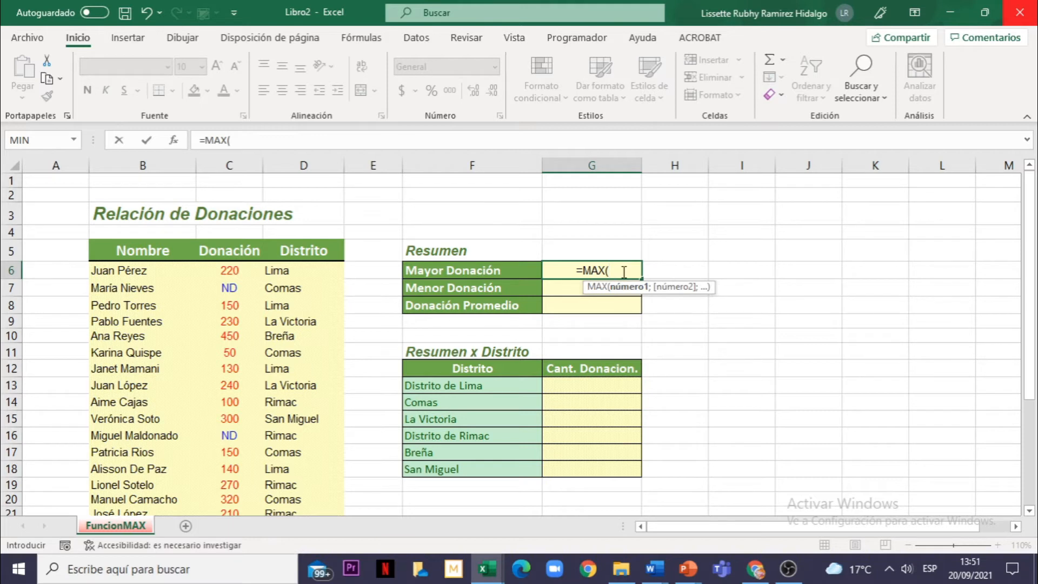
{"action": "type", "text": "C"}
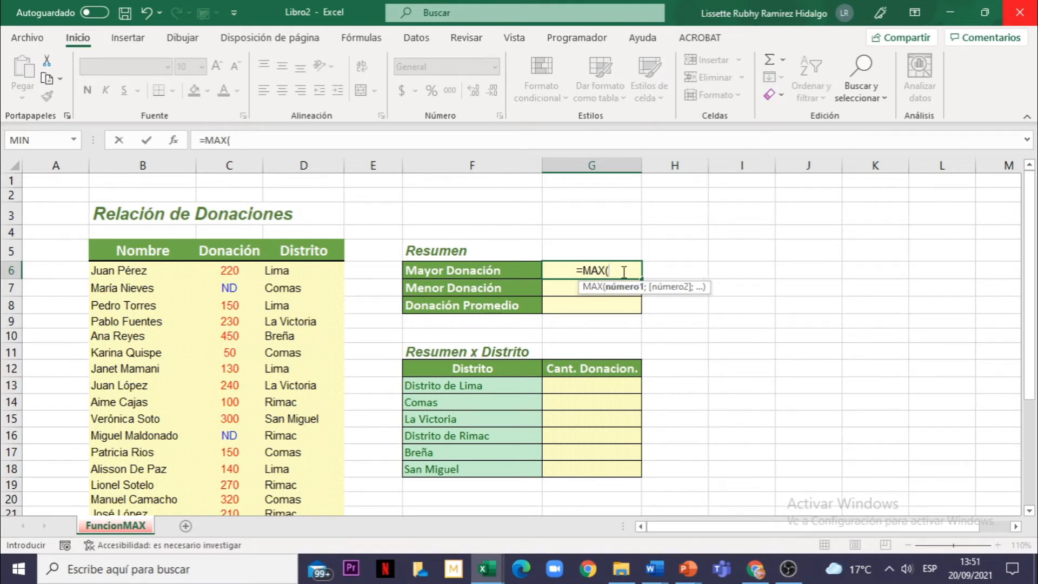
{"action": "type", "text": "6:"}
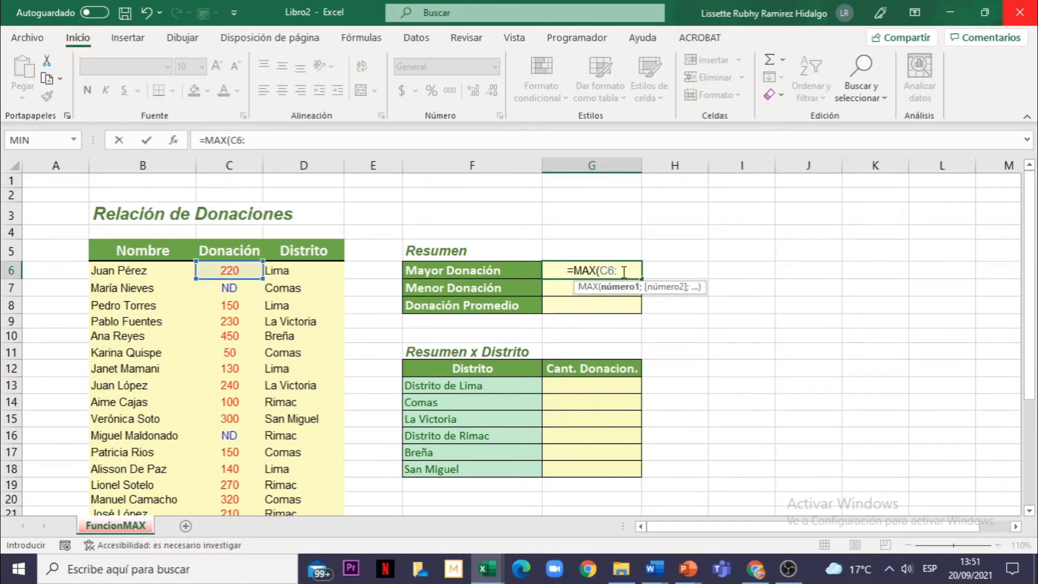
{"action": "type", "text": "C32"}
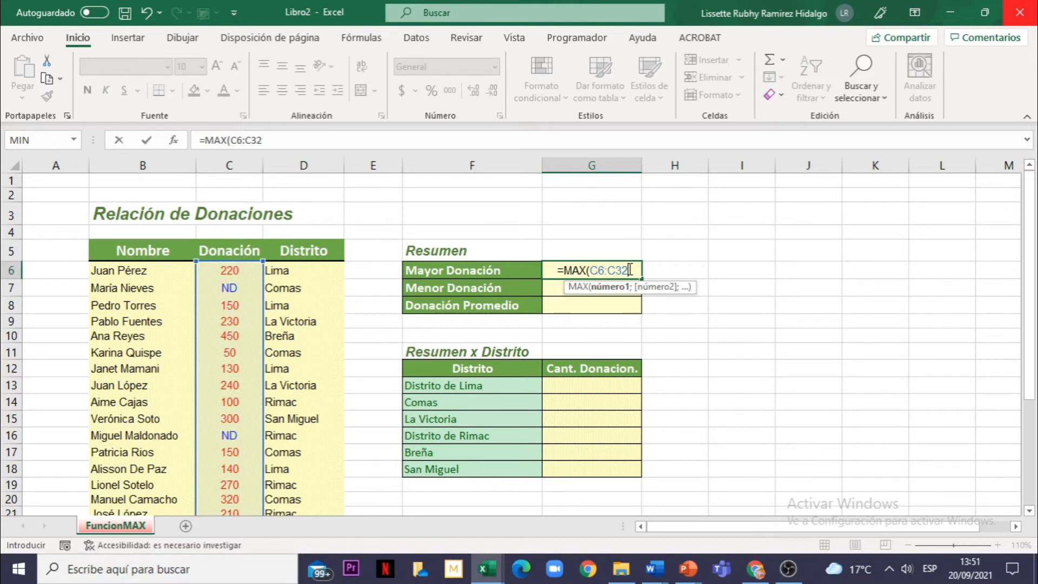
{"action": "type", "text": ")"}
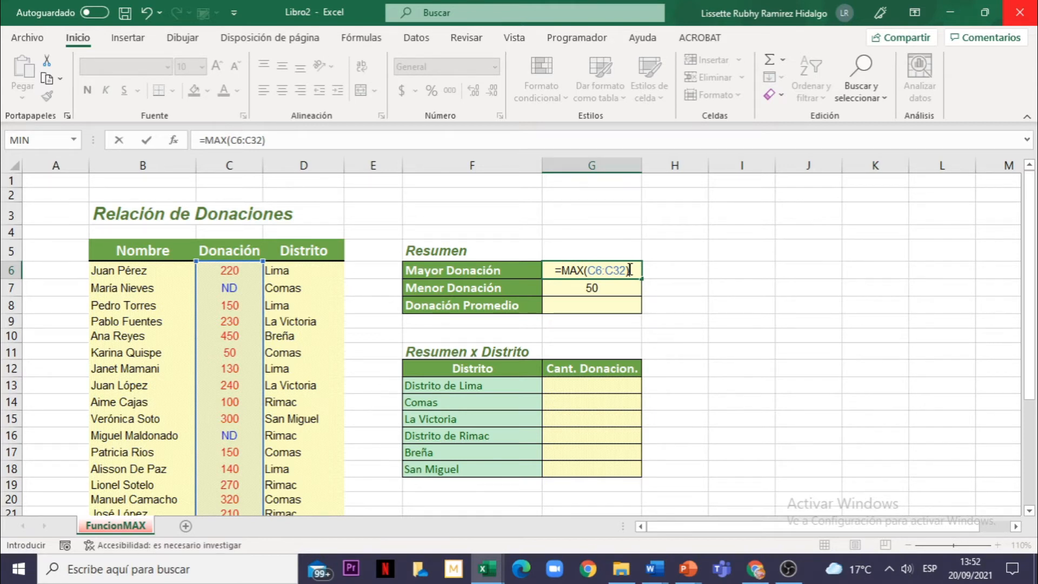
{"action": "key", "text": "Return"}
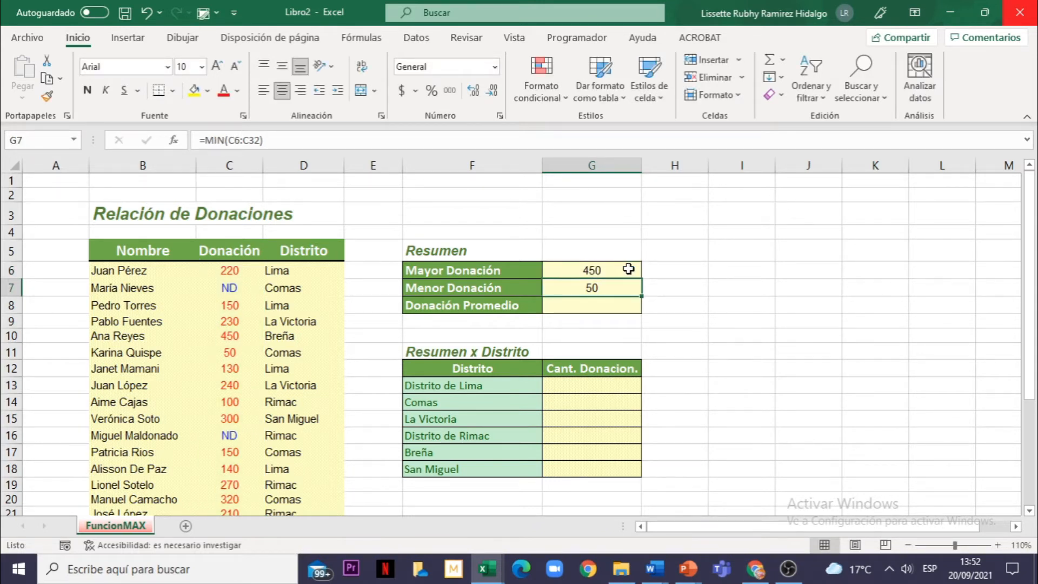
- Clear the Mayor Donación formula from cell G6
{"action": "left_click", "coordinate": [606, 275]}
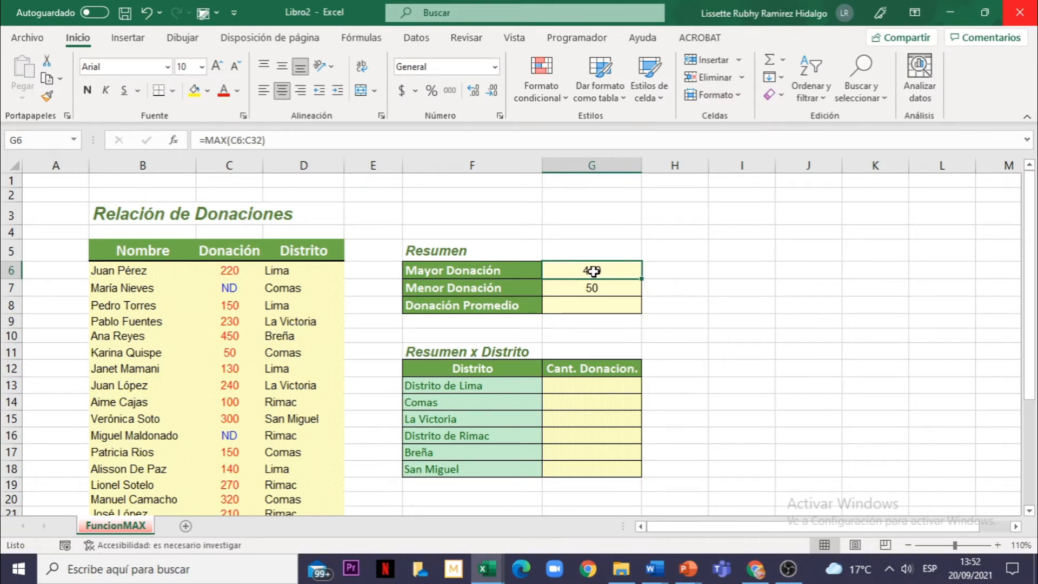
{"action": "key", "text": "Delete"}
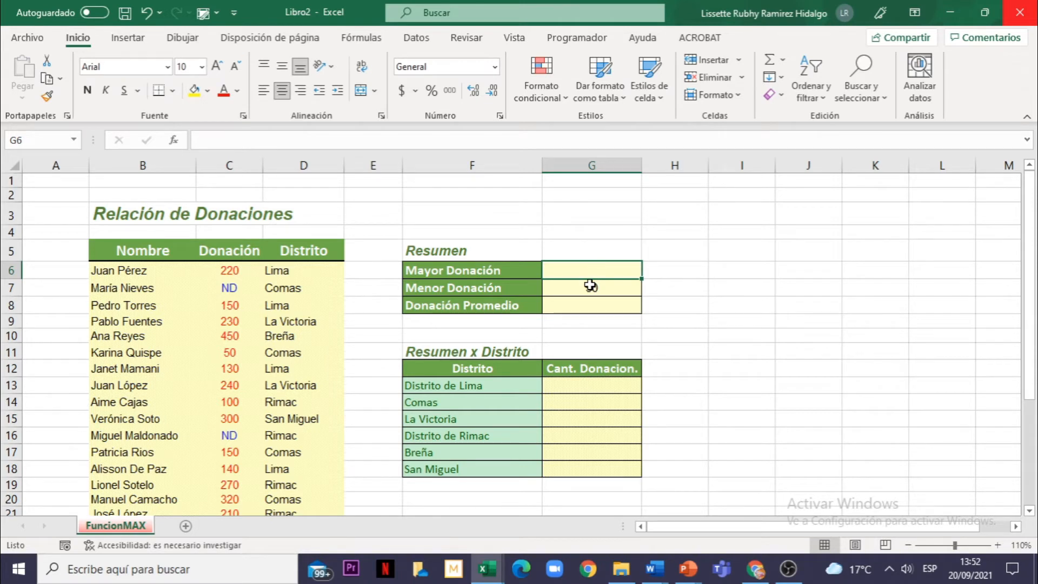
{"action": "left_click", "coordinate": [592, 284]}
- Insert the MAX function from the Estadísticas category into cell G6 beside Mayor Donación, opening its arguments
{"action": "left_click", "coordinate": [588, 271]}
{"action": "left_click", "coordinate": [175, 143]}
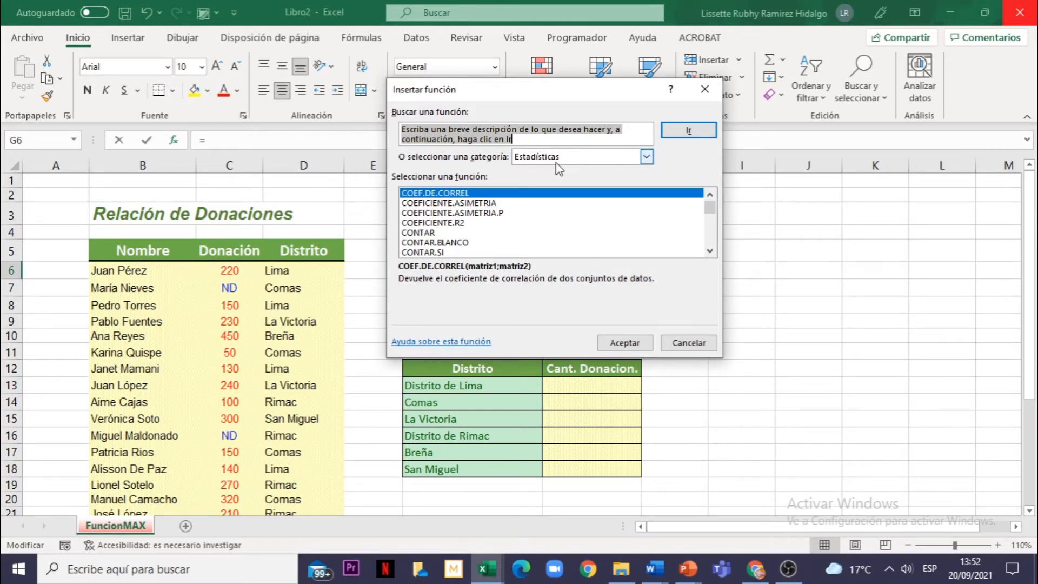
{"action": "left_click", "coordinate": [472, 192]}
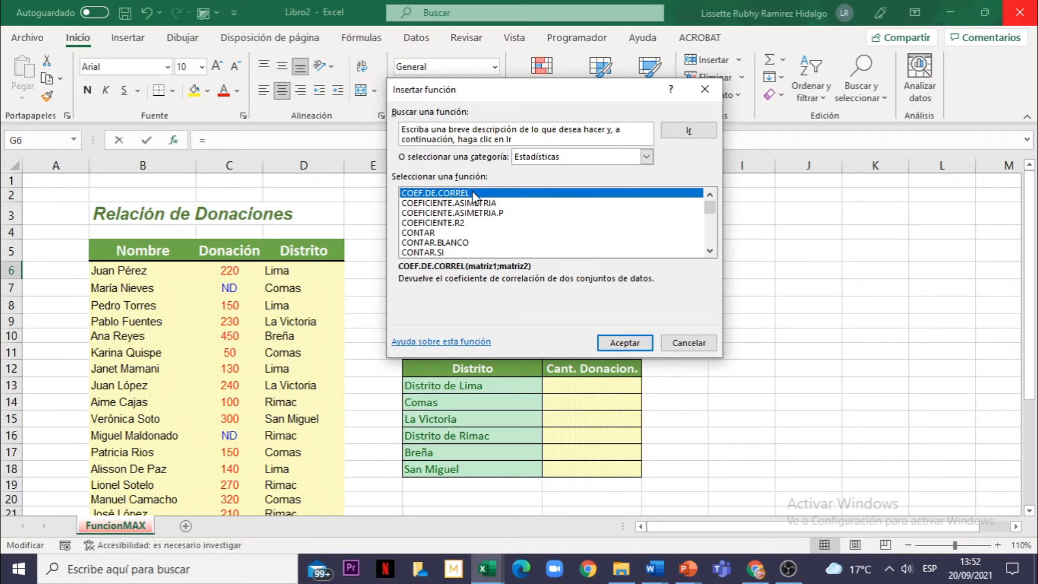
{"action": "key", "text": "m"}
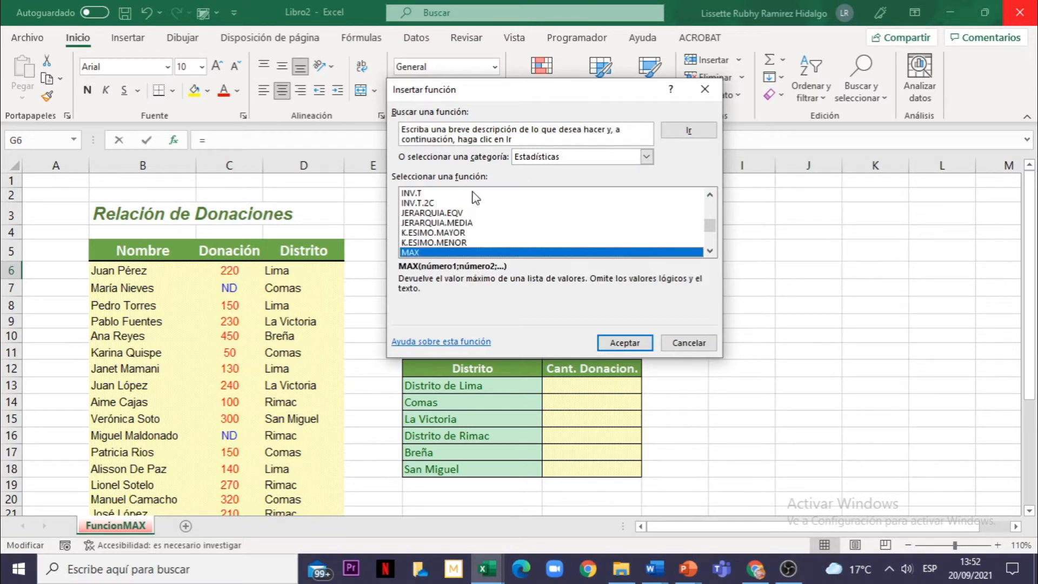
{"action": "left_click", "coordinate": [710, 251]}
{"action": "left_click", "coordinate": [710, 251]}
{"action": "left_click", "coordinate": [710, 251]}
{"action": "left_click", "coordinate": [710, 251]}
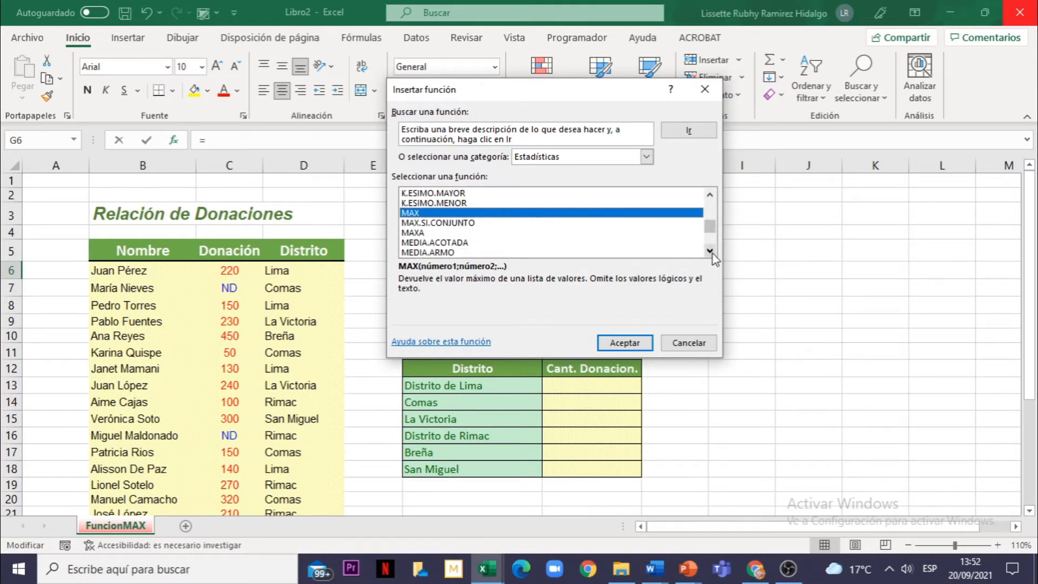
{"action": "double_click", "coordinate": [412, 215]}
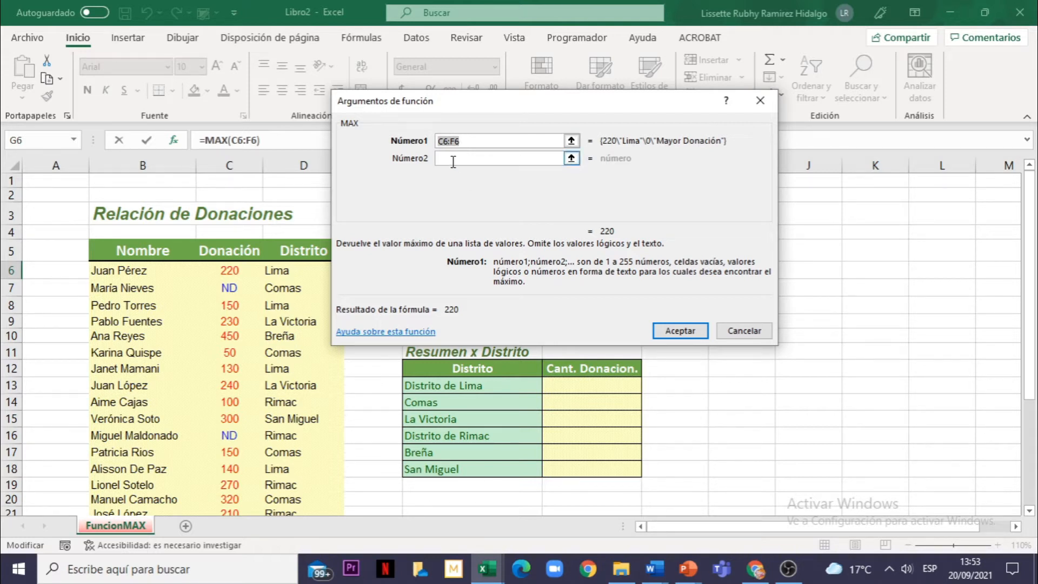
- Set the MAX function's Número1 argument to the donation range C6:C32 and accept the formula
{"action": "left_click", "coordinate": [453, 160]}
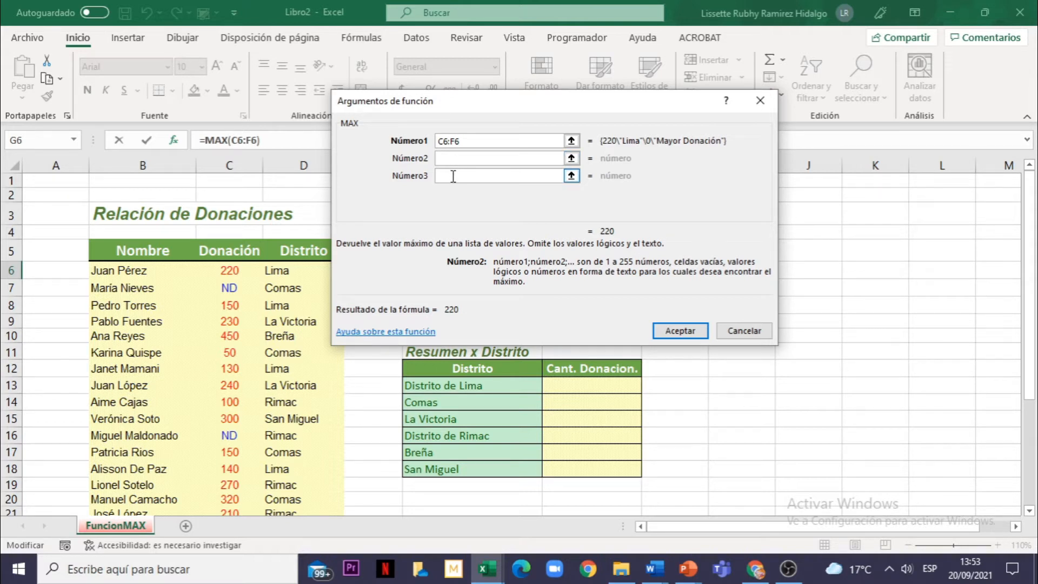
{"action": "left_click", "coordinate": [454, 177]}
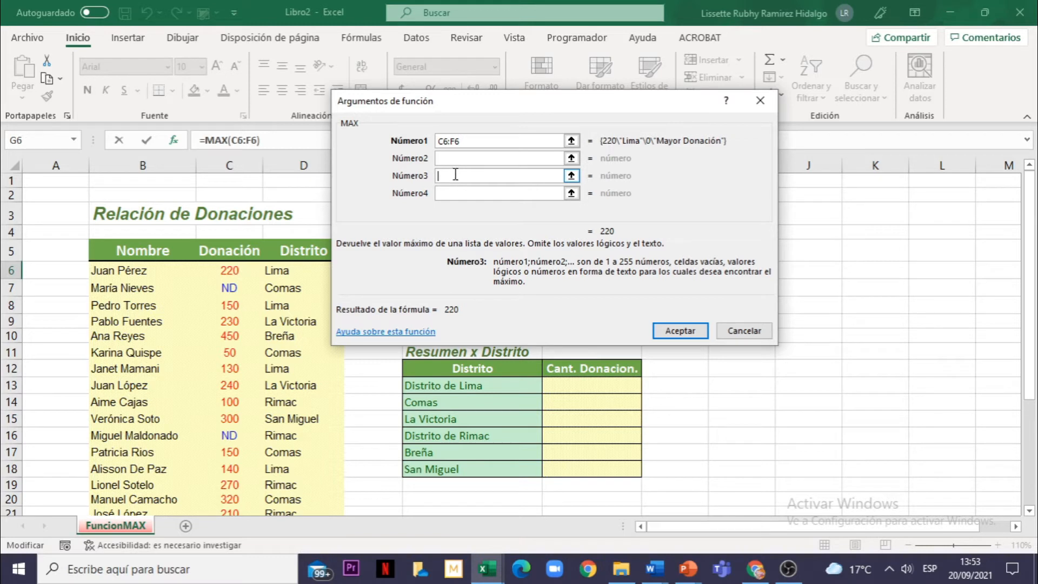
{"action": "left_click", "coordinate": [454, 140]}
{"action": "double_click", "coordinate": [440, 140]}
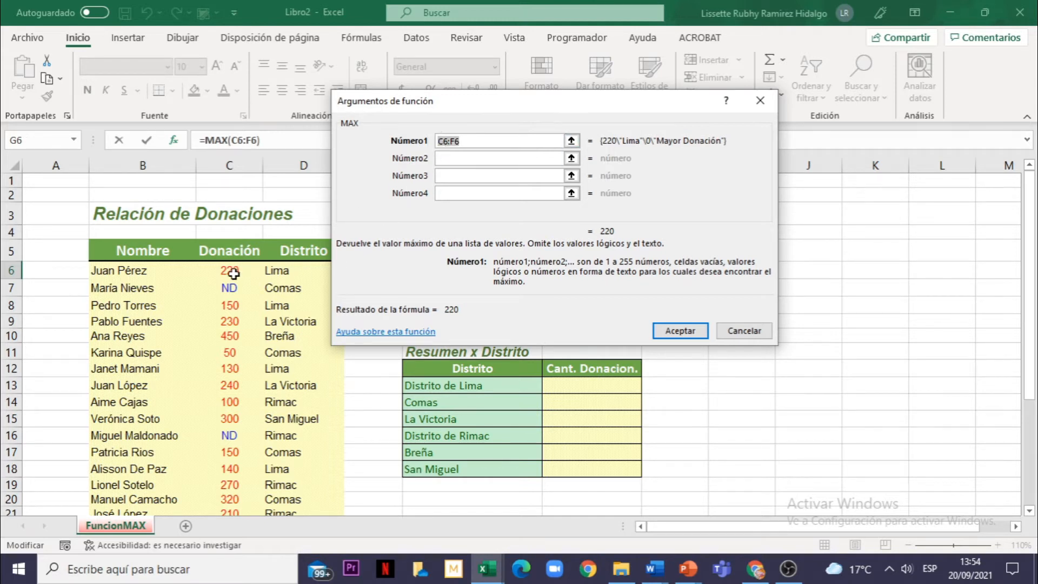
{"action": "left_click_drag", "start_coordinate": [234, 274], "coordinate": [231, 419]}
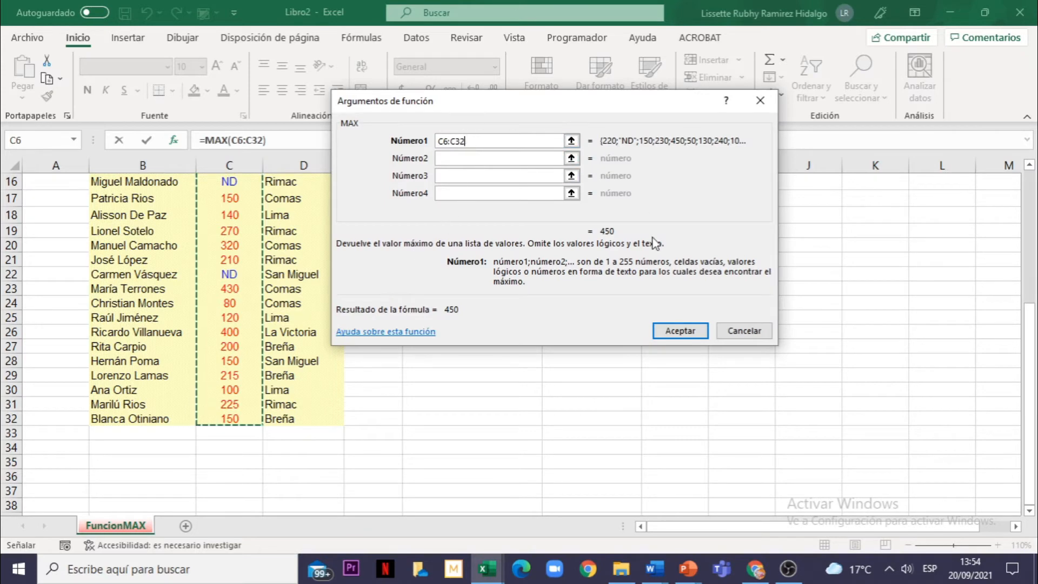
{"action": "left_click", "coordinate": [679, 332]}
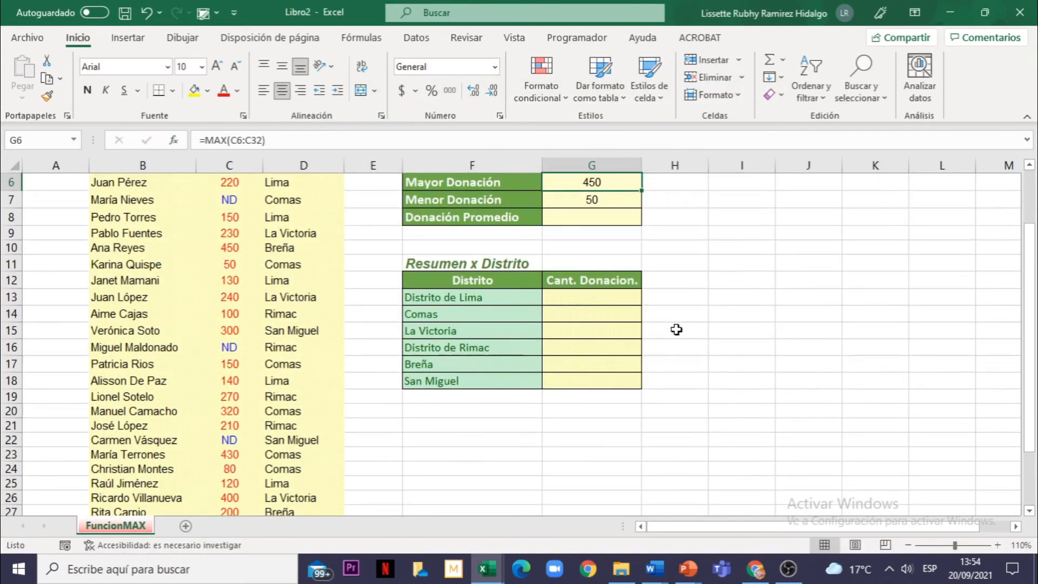
- Switch to the Libro3 workbook with the FunciónMAX2 sheet
{"action": "scroll", "coordinate": [676, 330], "scroll_direction": "up", "scroll_amount": 1}
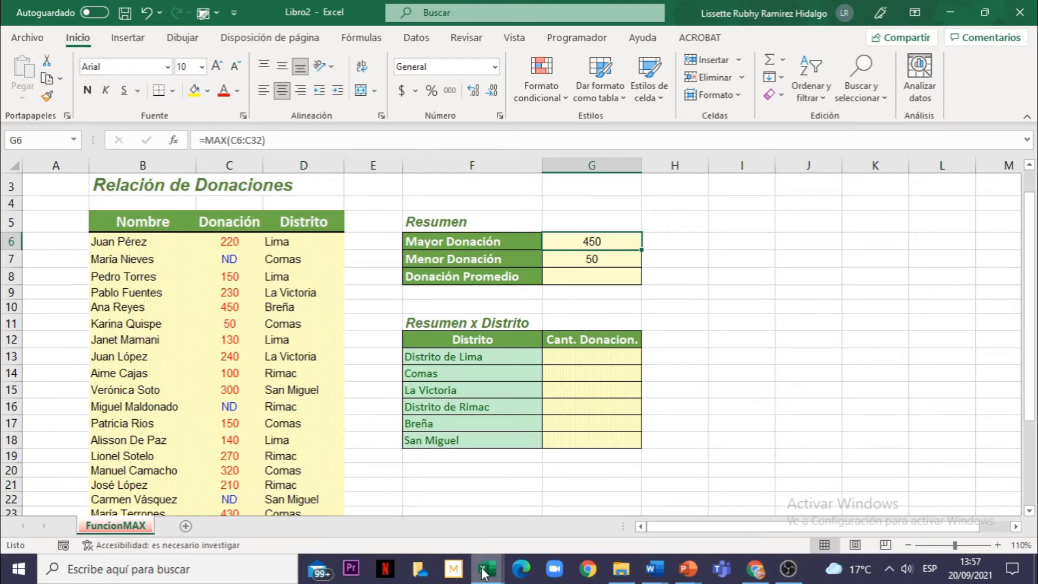
{"action": "mouse_move", "coordinate": [486, 568]}
{"action": "left_click", "coordinate": [573, 492]}
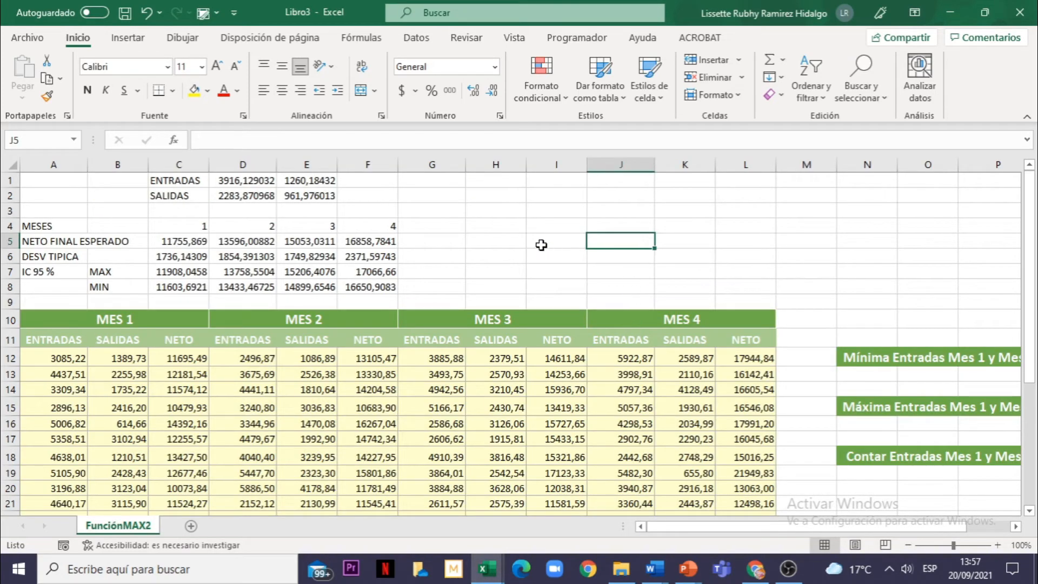
- Insert the MAX function from the Estadísticas category into cell Q15 beside Máxima Entradas Mes 1 y Mes2, opening its arguments
{"action": "scroll", "coordinate": [486, 404], "scroll_direction": "down", "scroll_amount": 2}
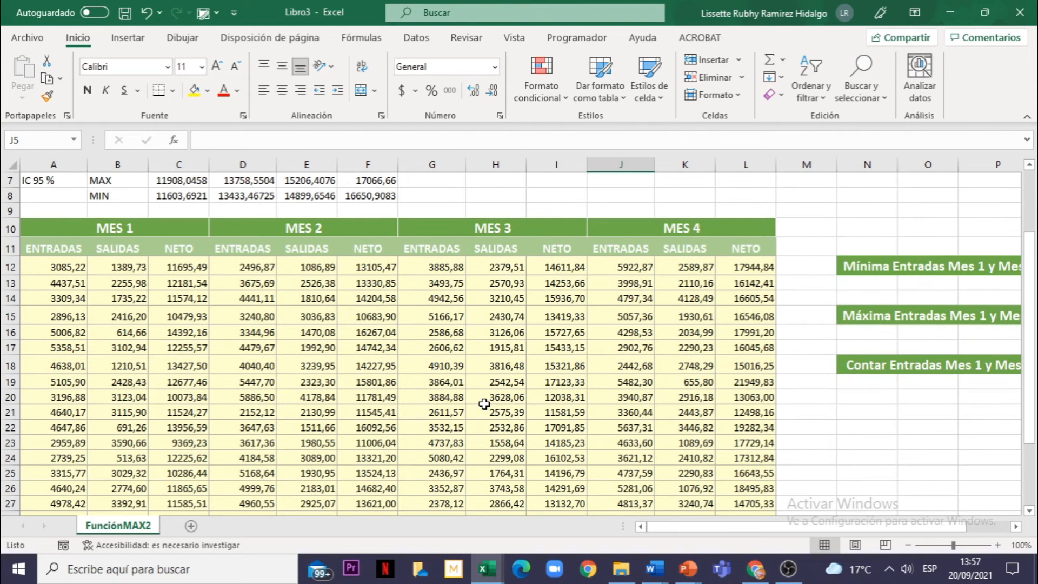
{"action": "scroll", "coordinate": [485, 404], "scroll_direction": "up", "scroll_amount": 2}
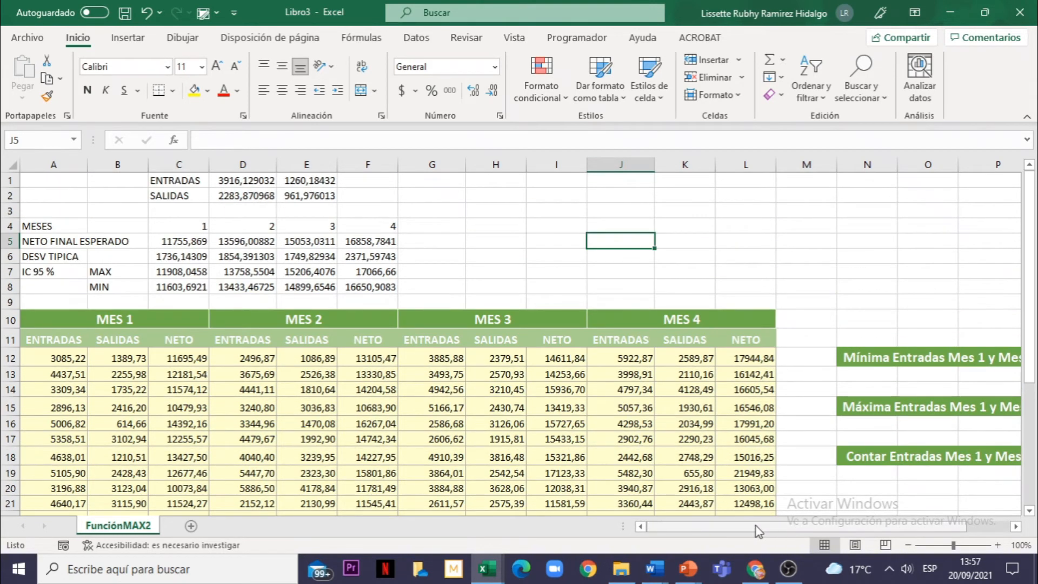
{"action": "left_click_drag", "start_coordinate": [756, 527], "coordinate": [806, 528]}
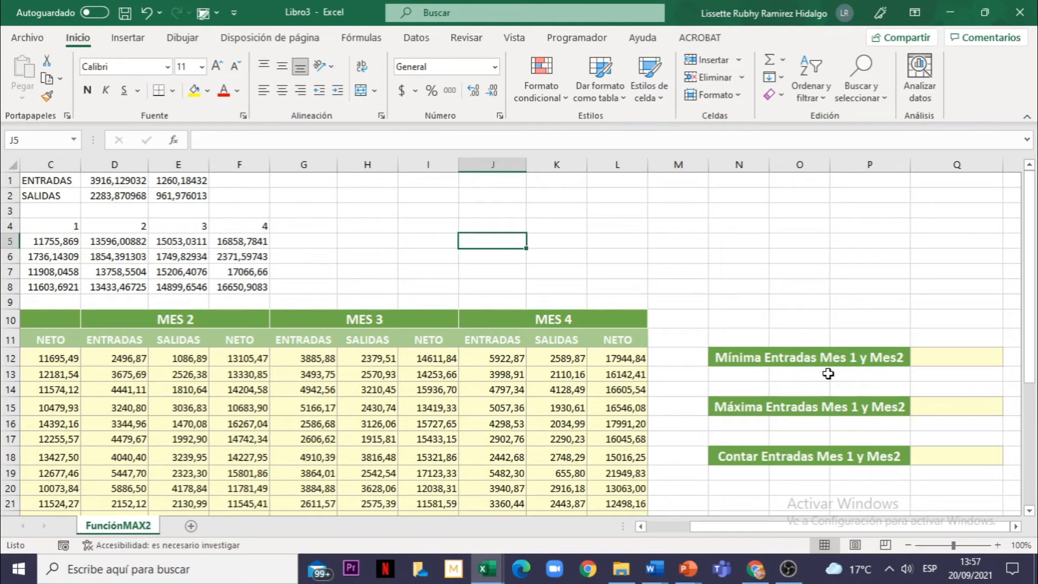
{"action": "left_click", "coordinate": [939, 358]}
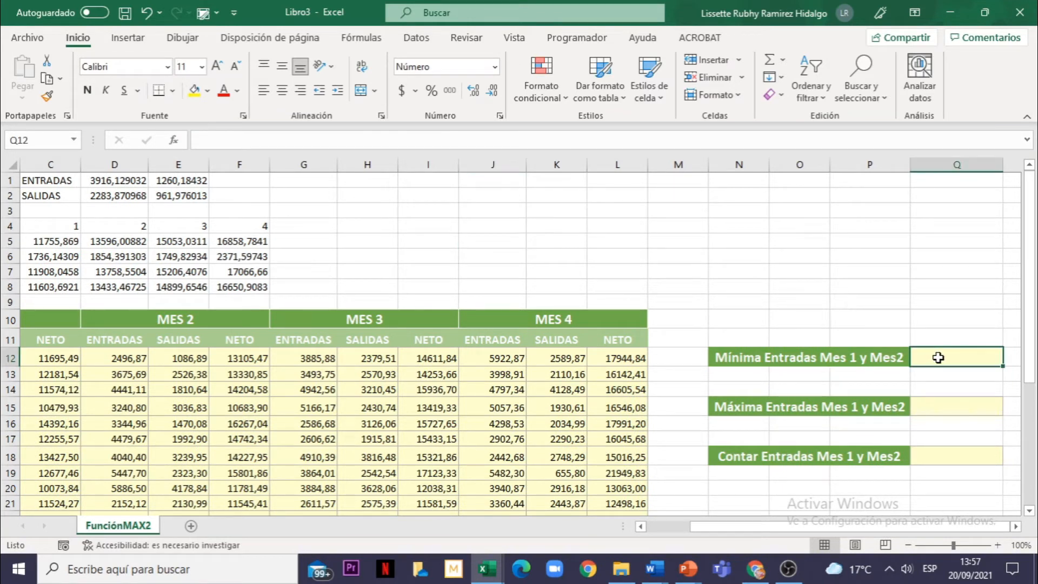
{"action": "left_click", "coordinate": [943, 408]}
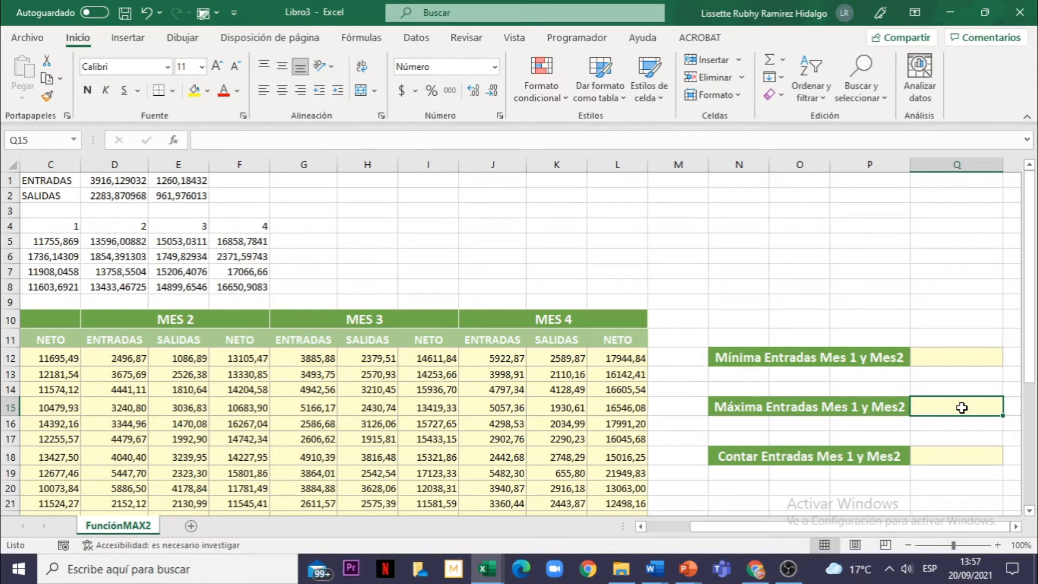
{"action": "left_click", "coordinate": [173, 141]}
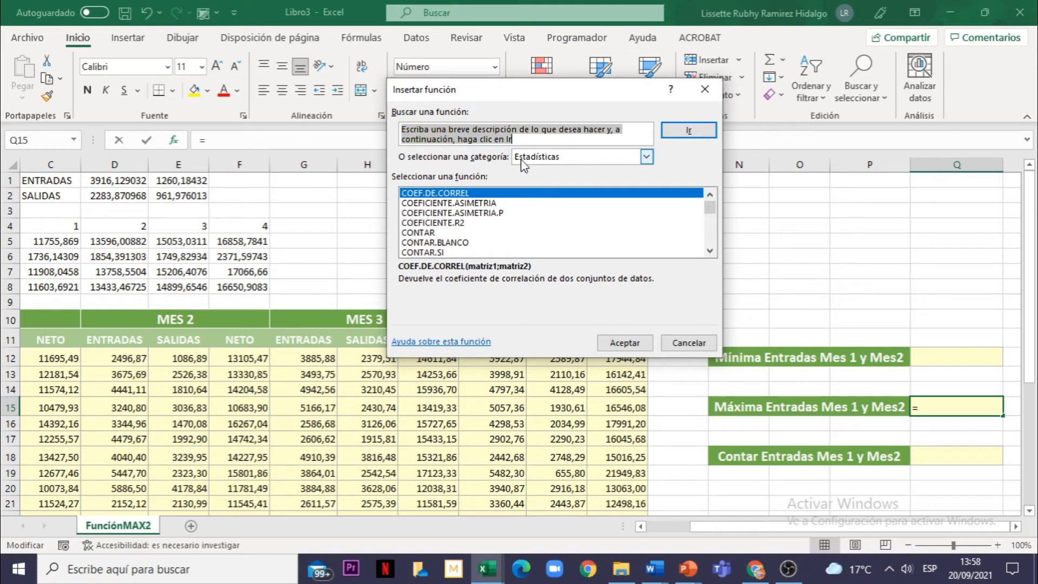
{"action": "left_click", "coordinate": [468, 195]}
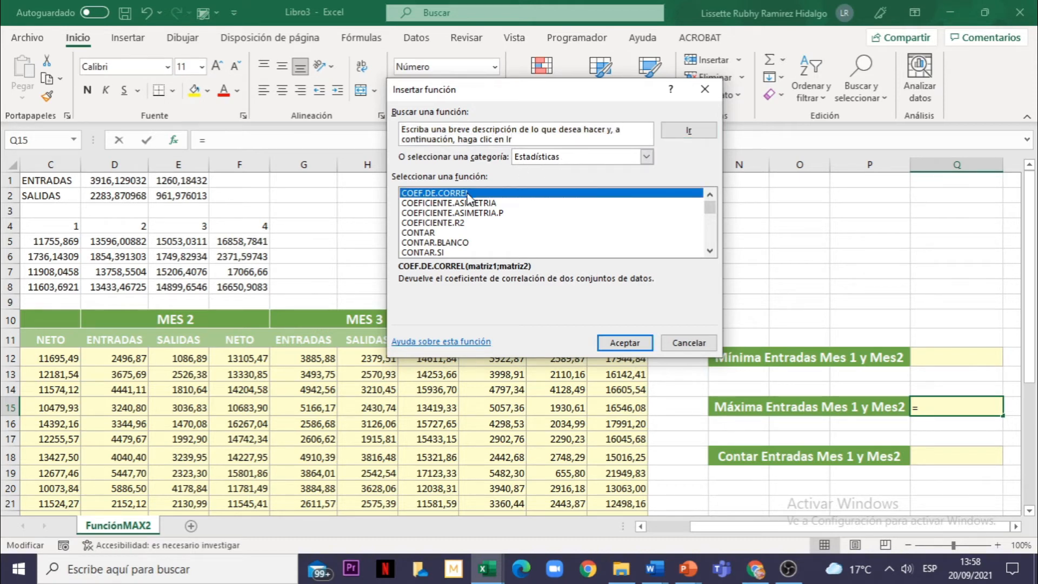
{"action": "key", "text": "m"}
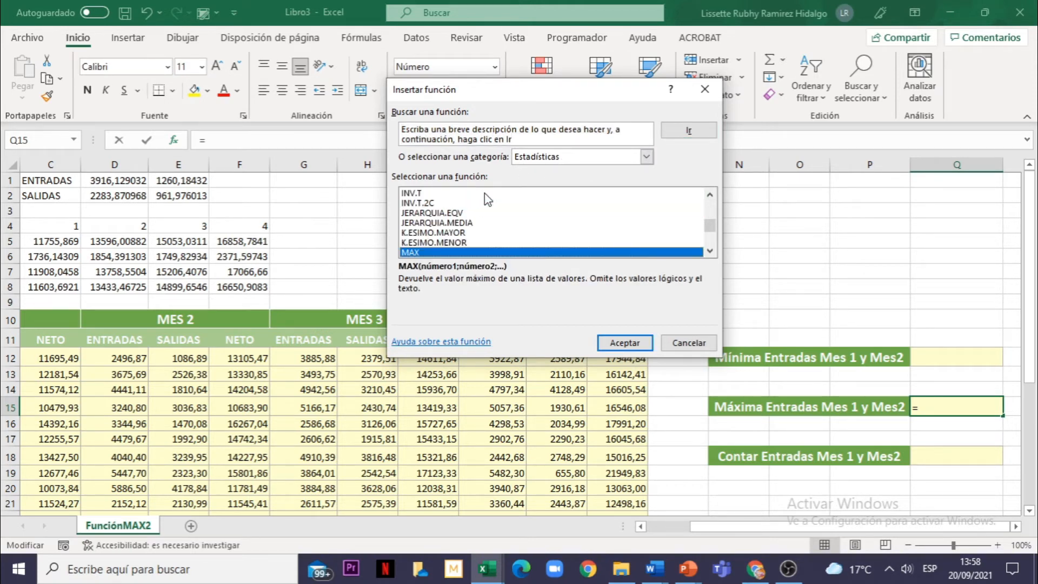
{"action": "left_click", "coordinate": [710, 250]}
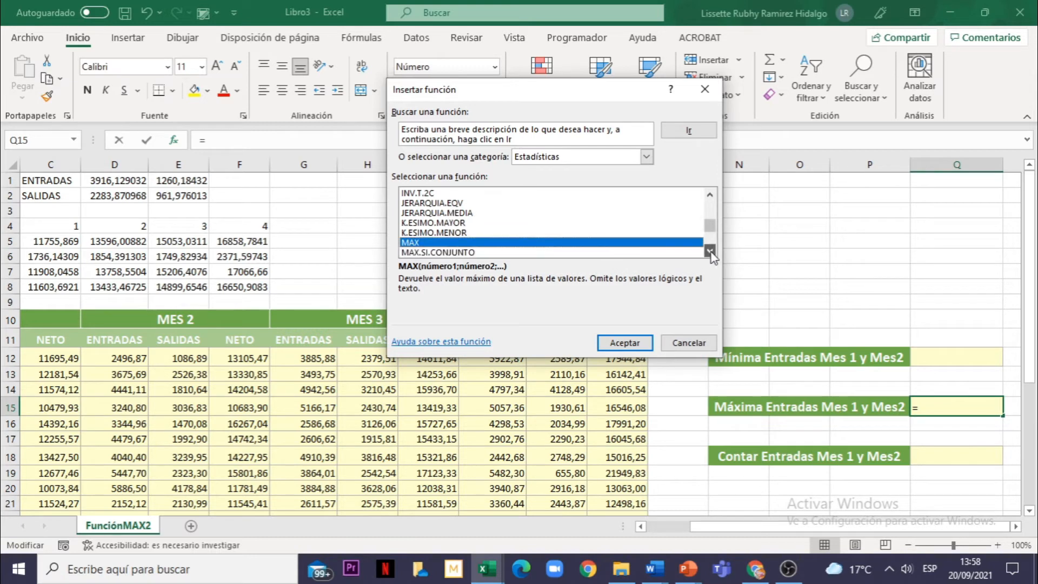
{"action": "left_click", "coordinate": [710, 251]}
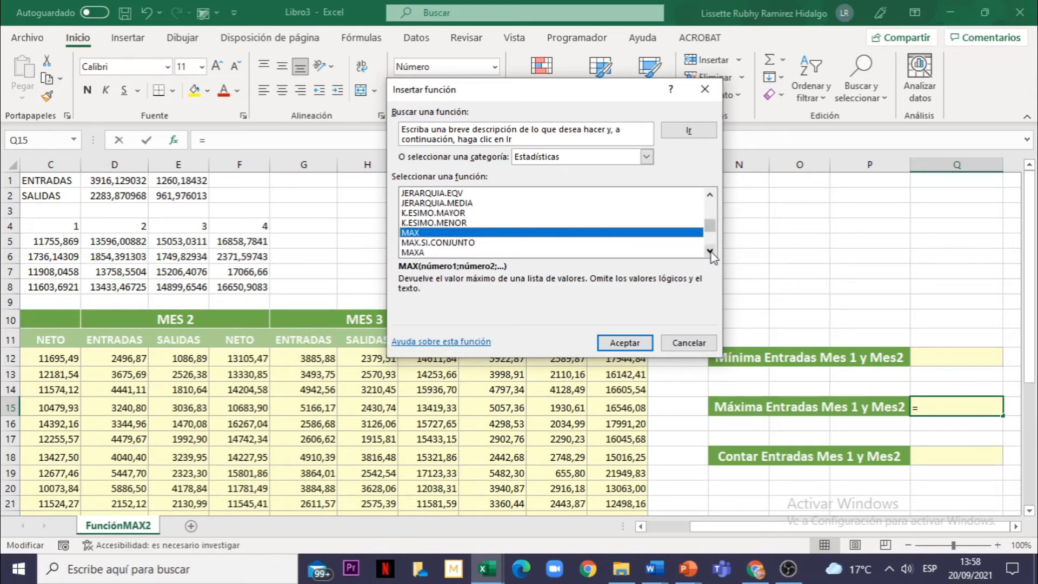
{"action": "double_click", "coordinate": [411, 234]}
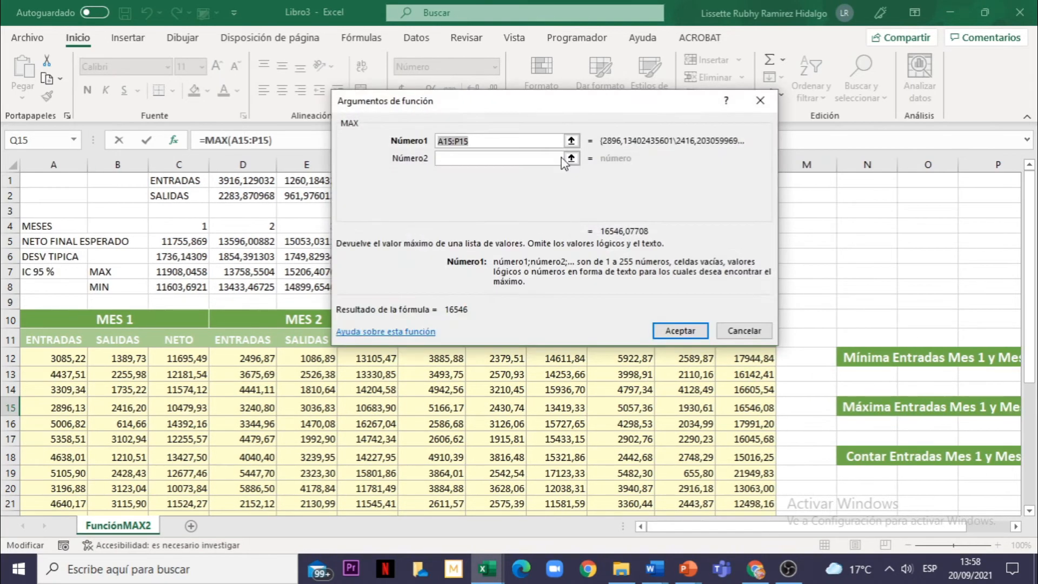
- Set the MAX function's Número1 argument to the month 1 entries range A12:A29
{"action": "left_click_drag", "start_coordinate": [528, 104], "coordinate": [318, 125]}
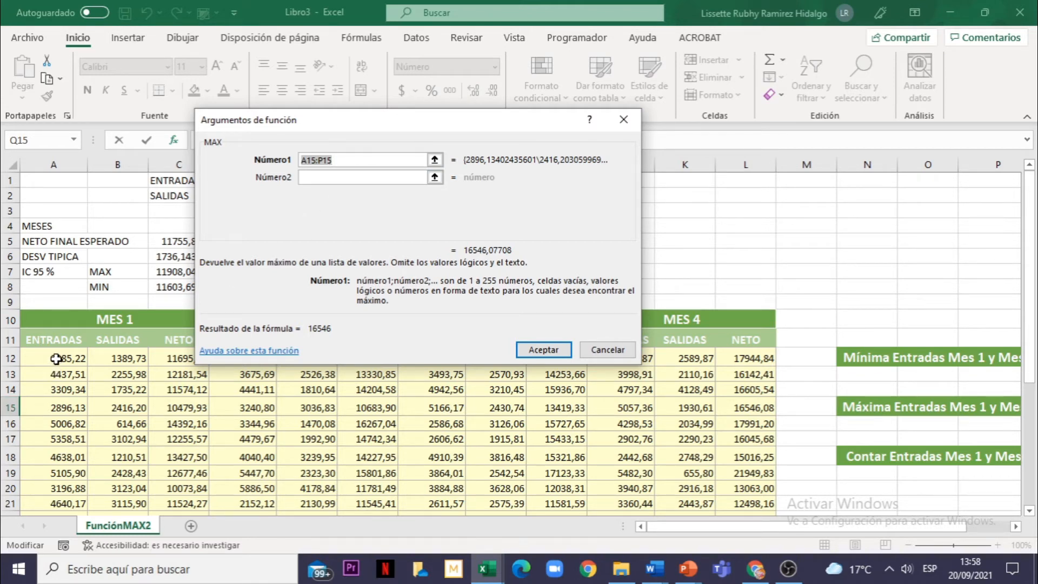
{"action": "left_click_drag", "start_coordinate": [57, 358], "coordinate": [70, 432]}
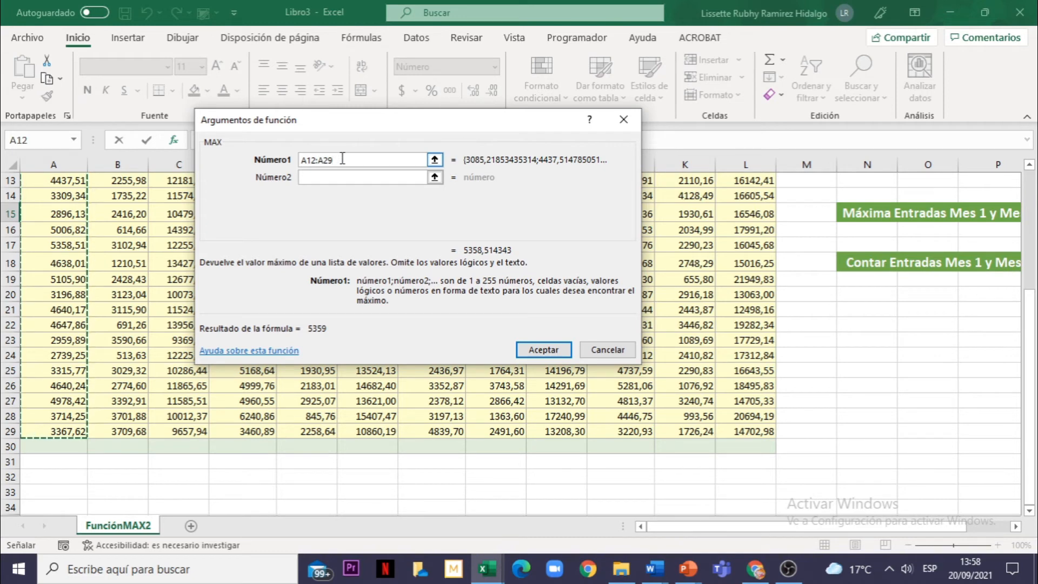
- Set the MAX function's Número2 argument to the month 2 entries range D12:D29 and accept the formula
{"action": "left_click", "coordinate": [316, 177]}
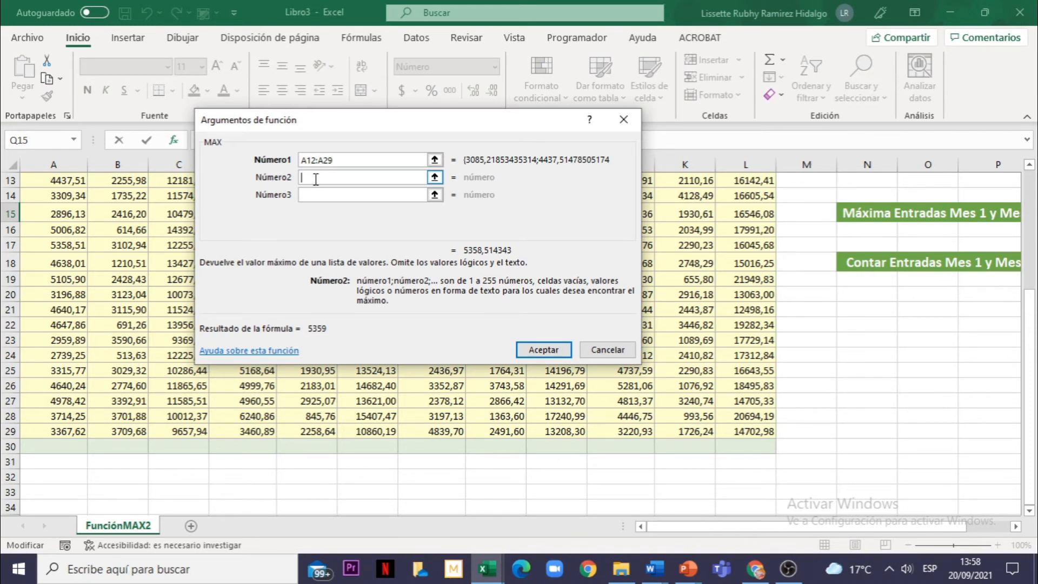
{"action": "left_click_drag", "start_coordinate": [410, 121], "coordinate": [625, 172]}
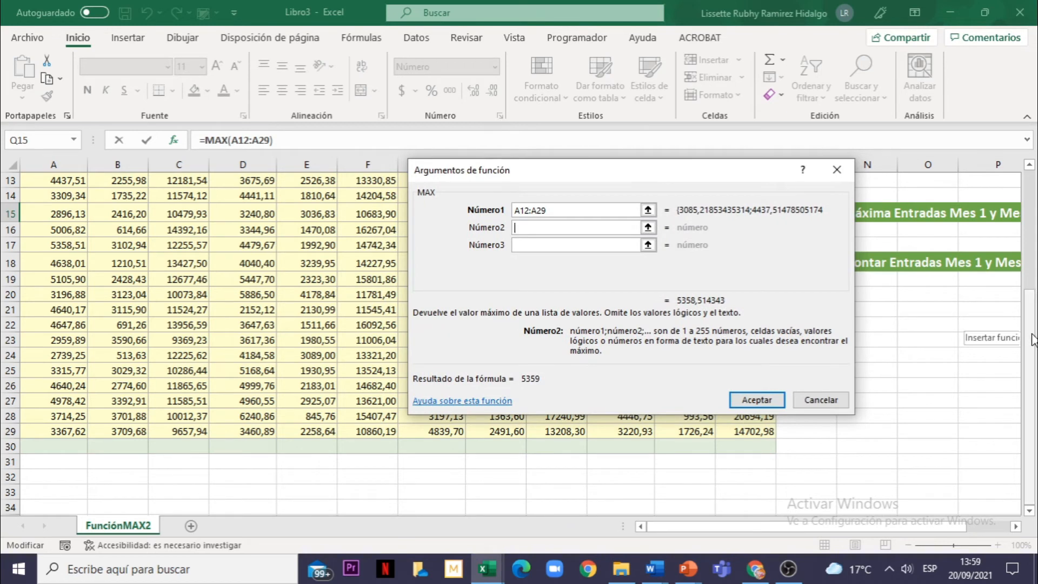
{"action": "scroll", "coordinate": [1033, 340], "scroll_direction": "up", "scroll_amount": 3}
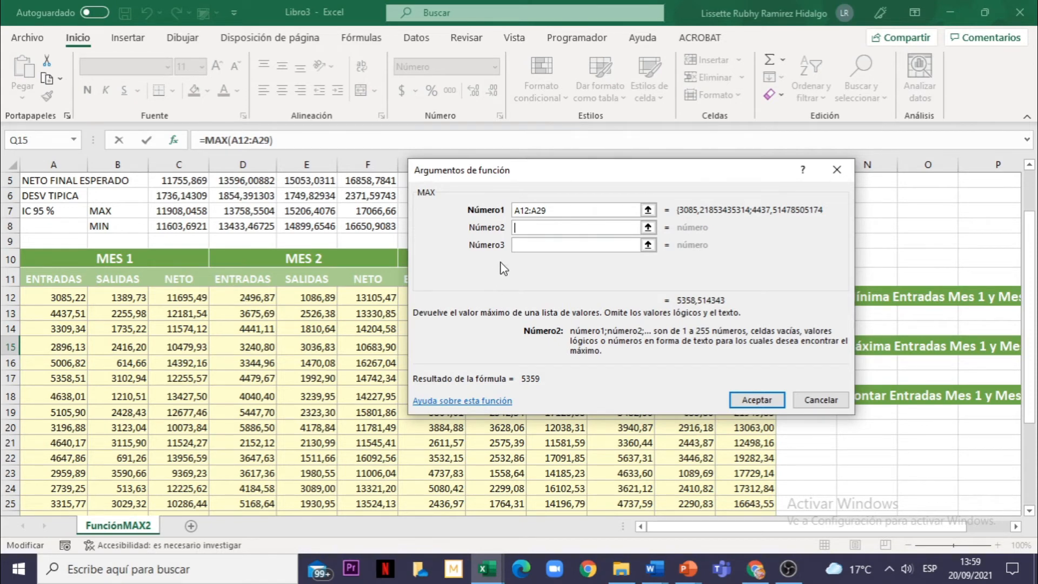
{"action": "type", "text": "D"}
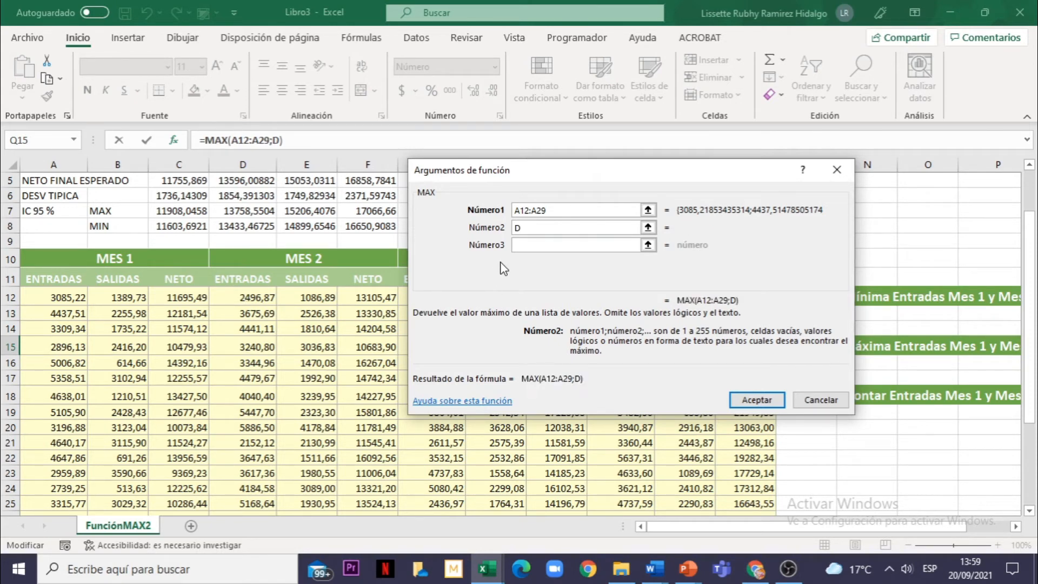
{"action": "type", "text": "12:"}
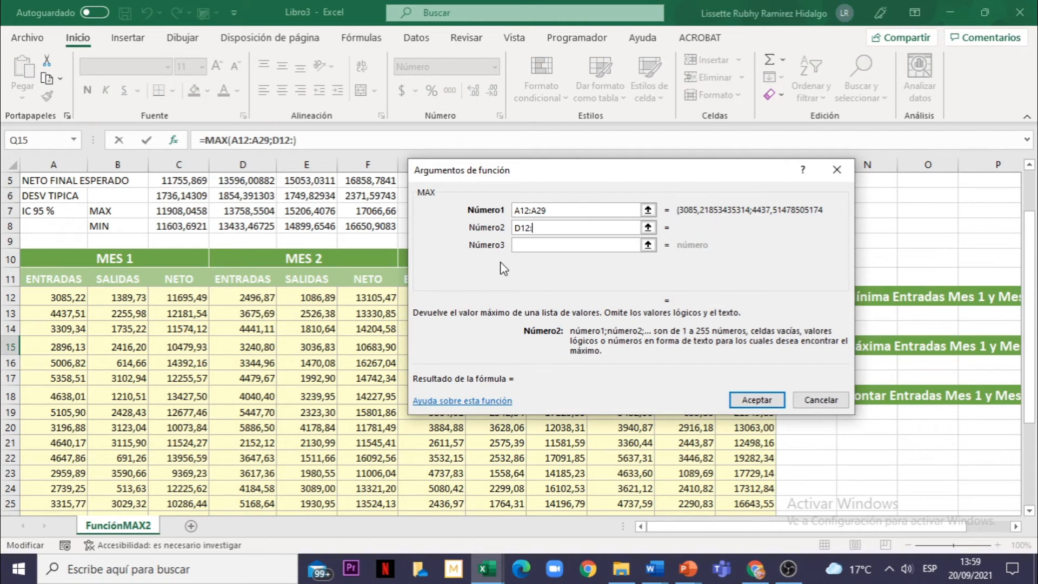
{"action": "type", "text": "D"}
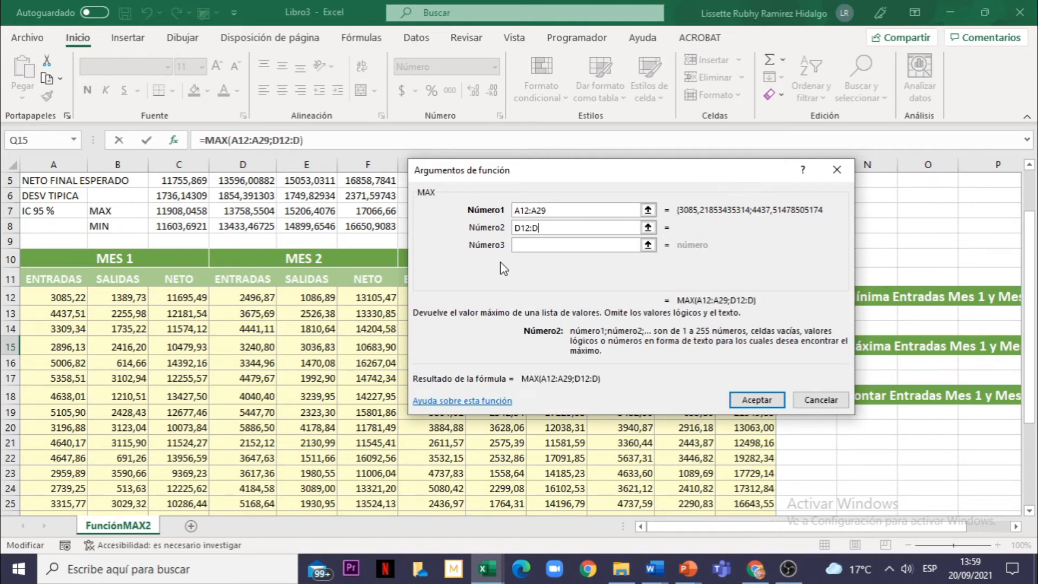
{"action": "type", "text": "29"}
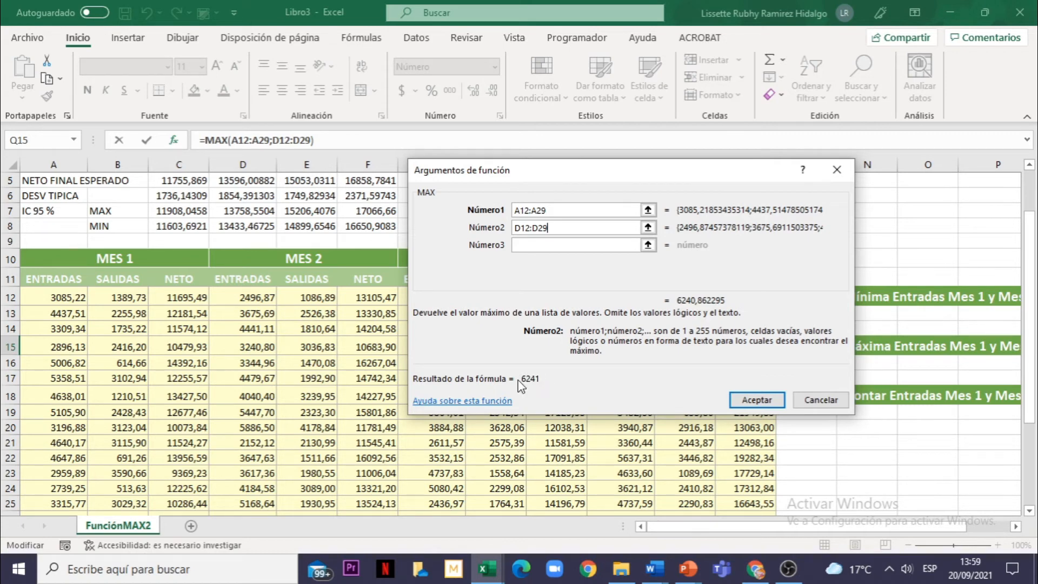
{"action": "left_click", "coordinate": [756, 401]}
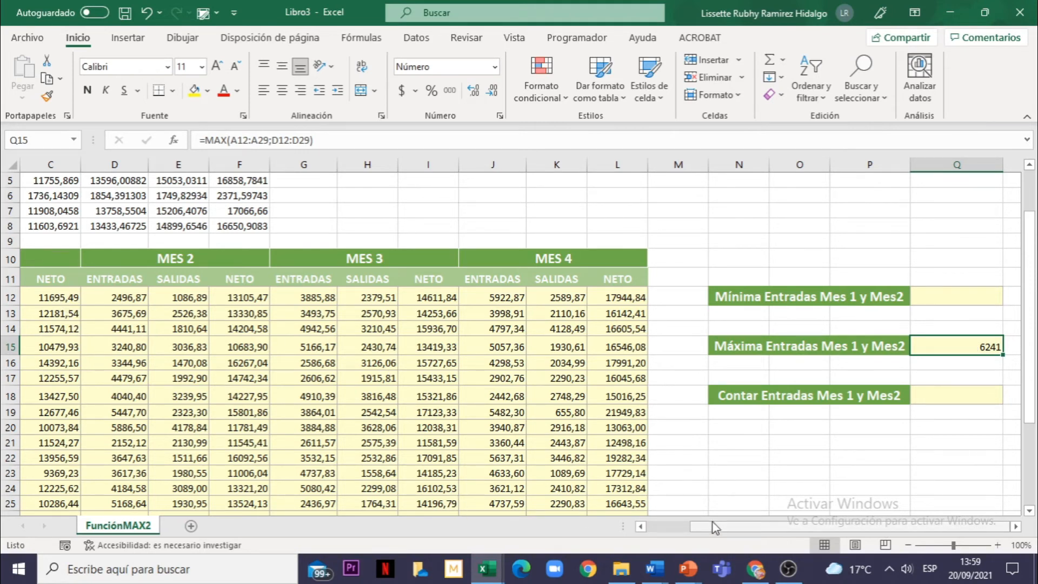
- Review the monthly table and select the month 1 entries A12:A29 to examine their status bar summary
{"action": "left_click_drag", "start_coordinate": [722, 526], "coordinate": [682, 527]}
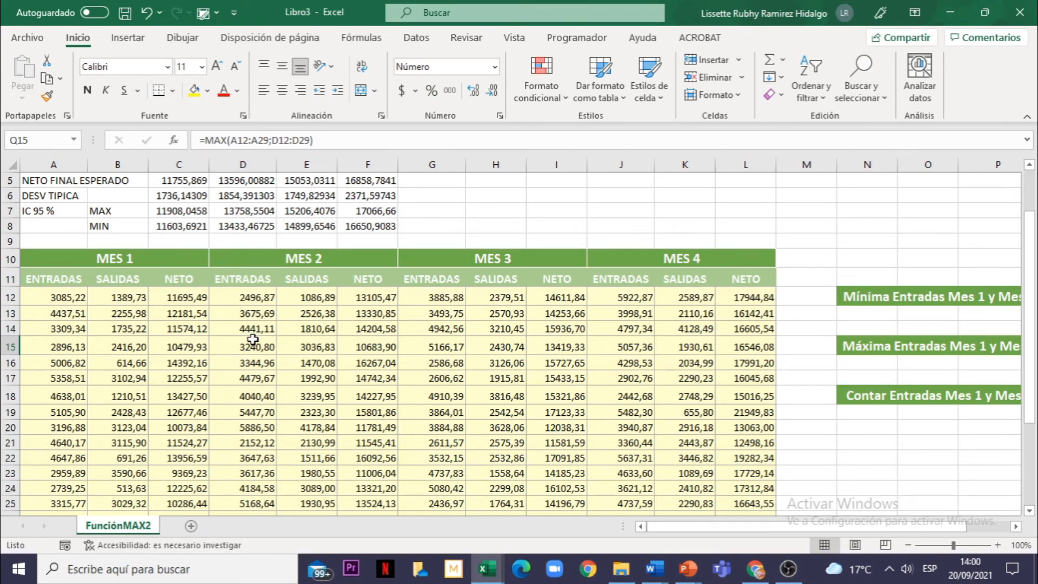
{"action": "scroll", "coordinate": [250, 335], "scroll_direction": "down", "scroll_amount": 5}
{"action": "scroll", "coordinate": [251, 339], "scroll_direction": "up", "scroll_amount": 3}
{"action": "scroll", "coordinate": [252, 339], "scroll_direction": "up", "scroll_amount": 4}
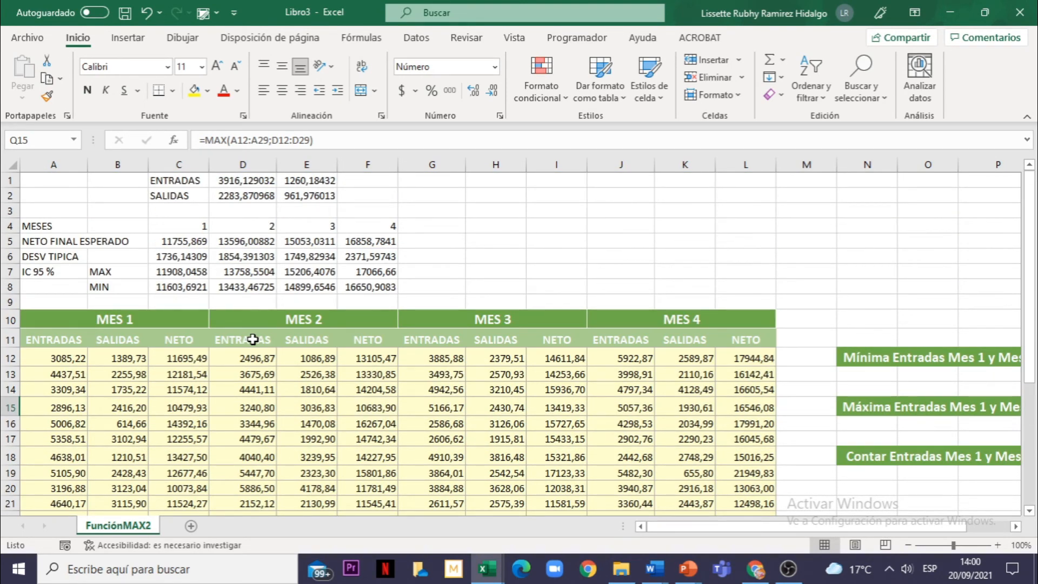
{"action": "scroll", "coordinate": [253, 339], "scroll_direction": "down", "scroll_amount": 1}
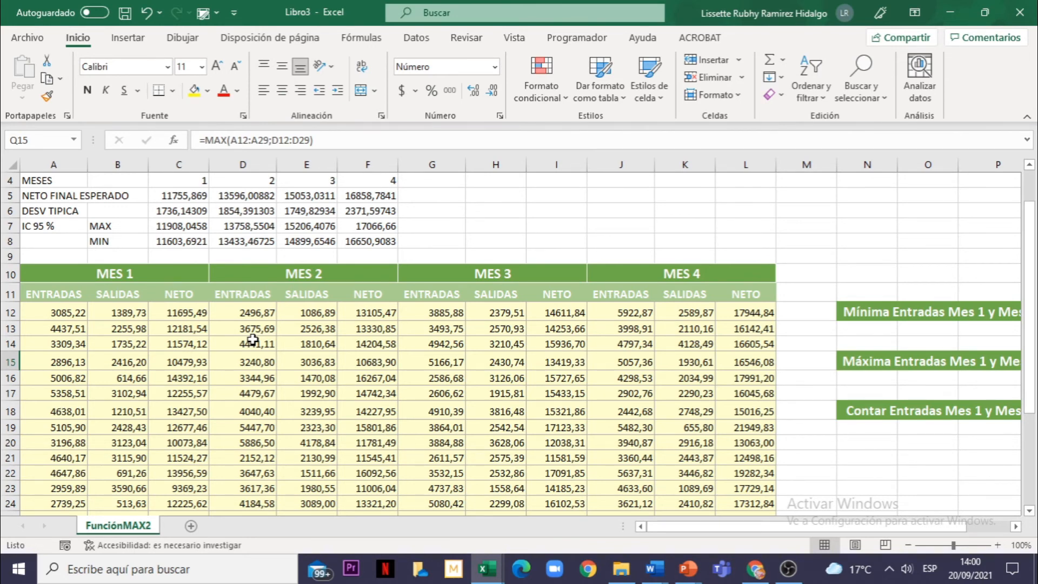
{"action": "left_click_drag", "start_coordinate": [65, 313], "coordinate": [73, 431]}
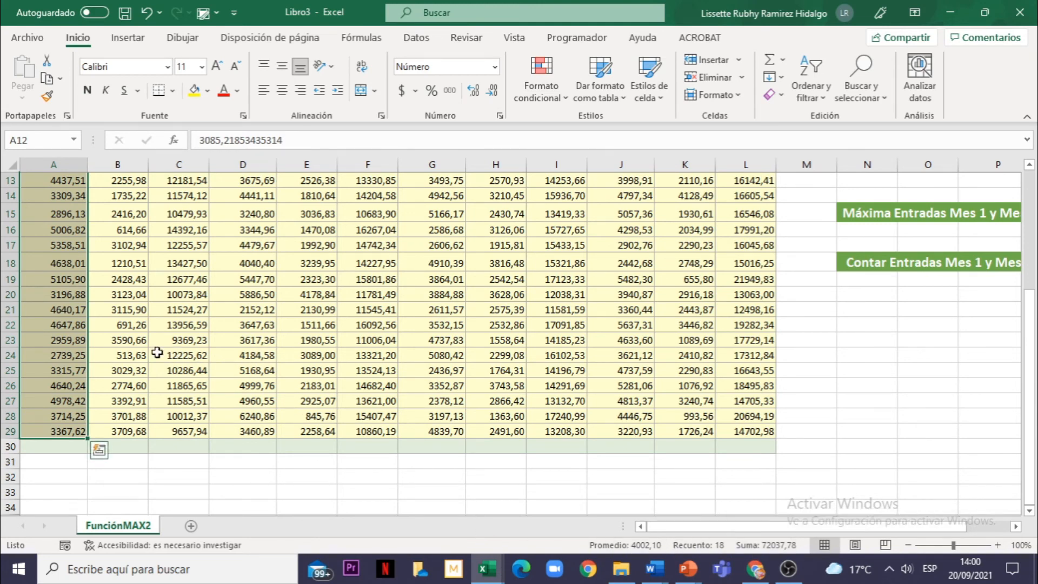
{"action": "left_click", "coordinate": [72, 340]}
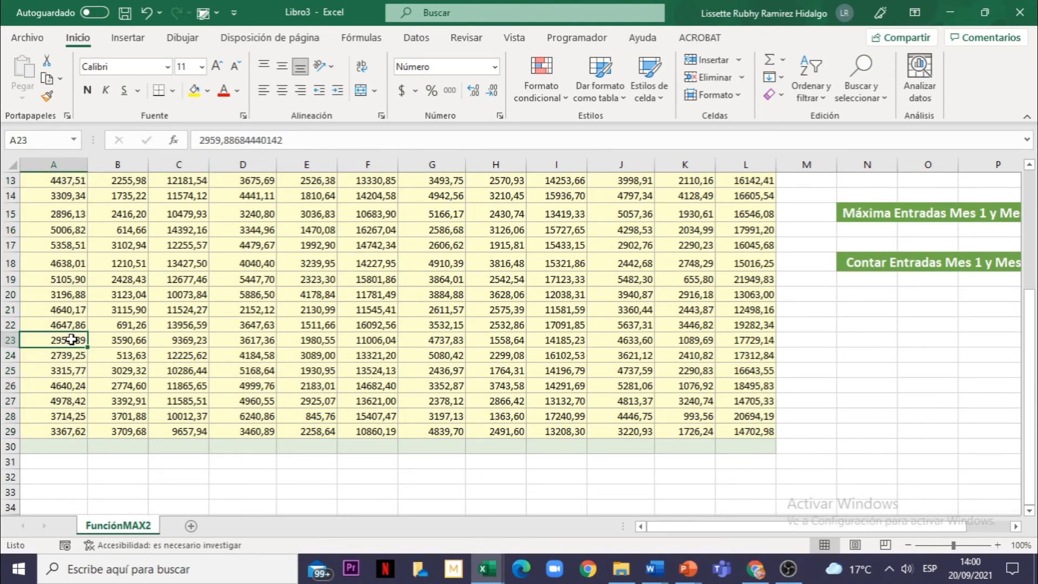
- Add the Mínima and Máxima indicators to the status bar
{"action": "right_click", "coordinate": [553, 544]}
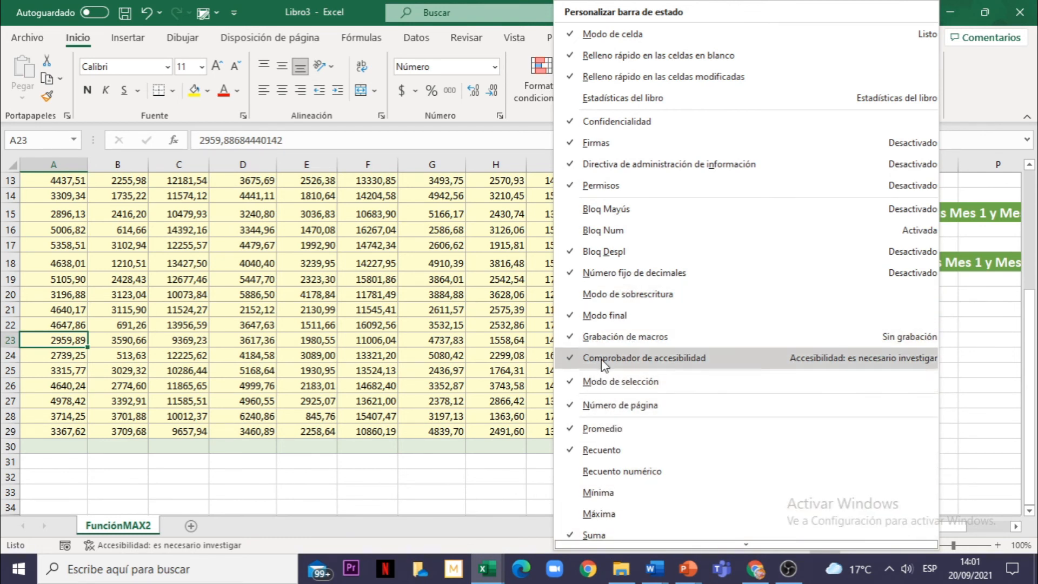
{"action": "left_click", "coordinate": [595, 495]}
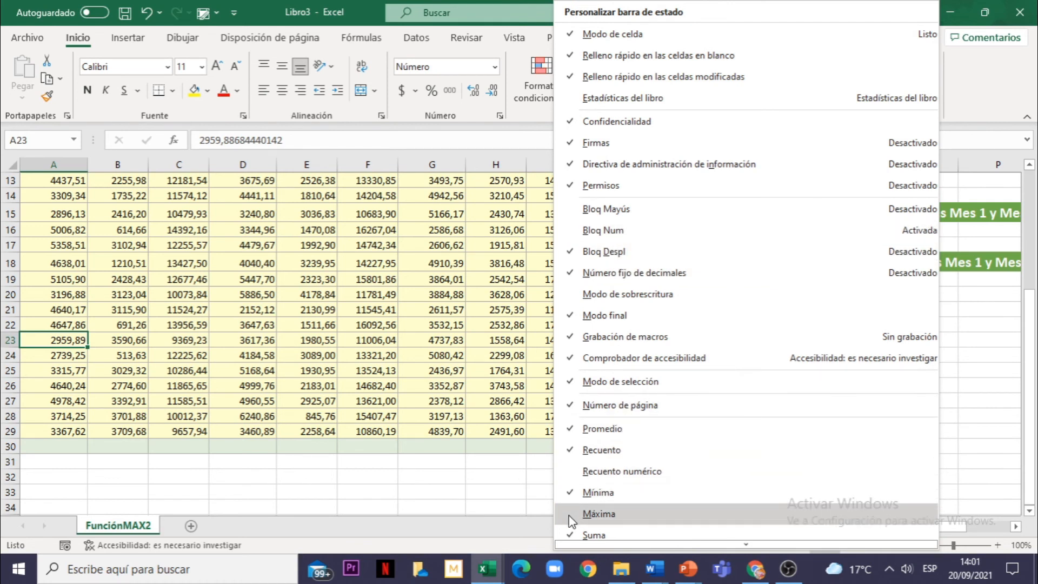
{"action": "left_click", "coordinate": [568, 514]}
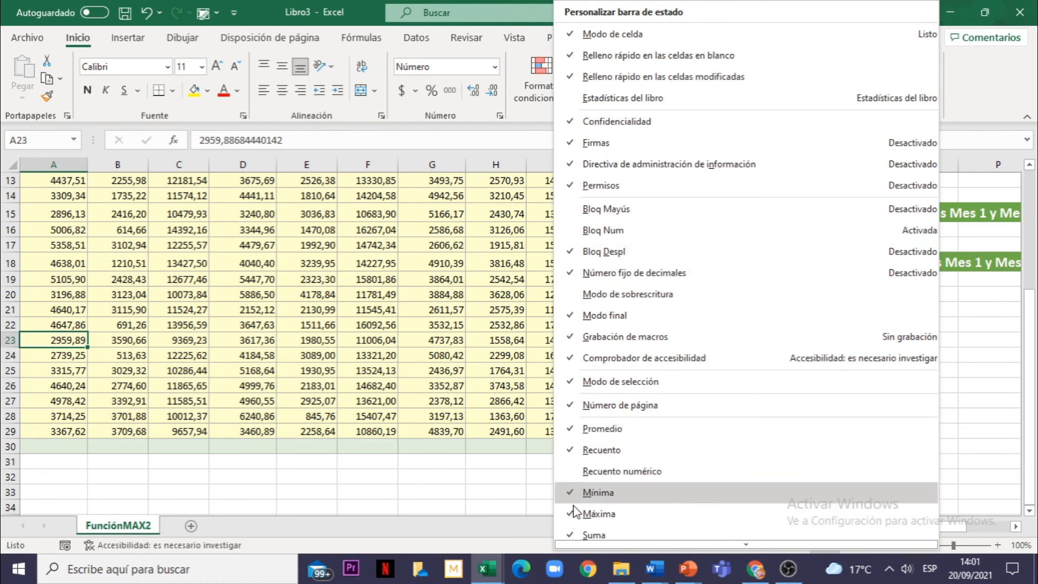
{"action": "left_click", "coordinate": [495, 544]}
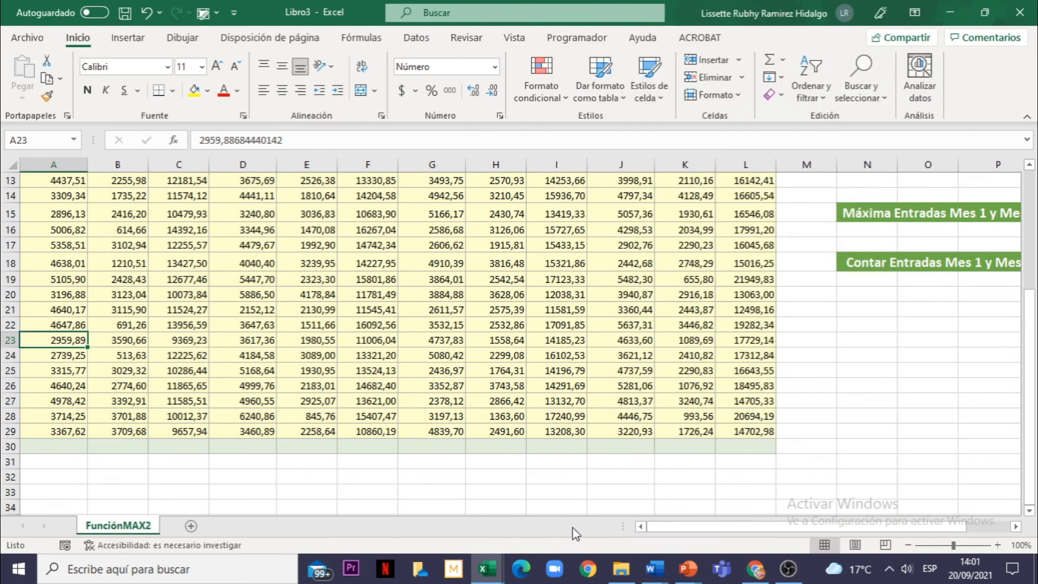
- Check the minimum and maximum of the month 1 entries A12:A29 in the status bar
{"action": "scroll", "coordinate": [451, 455], "scroll_direction": "up", "scroll_amount": 3}
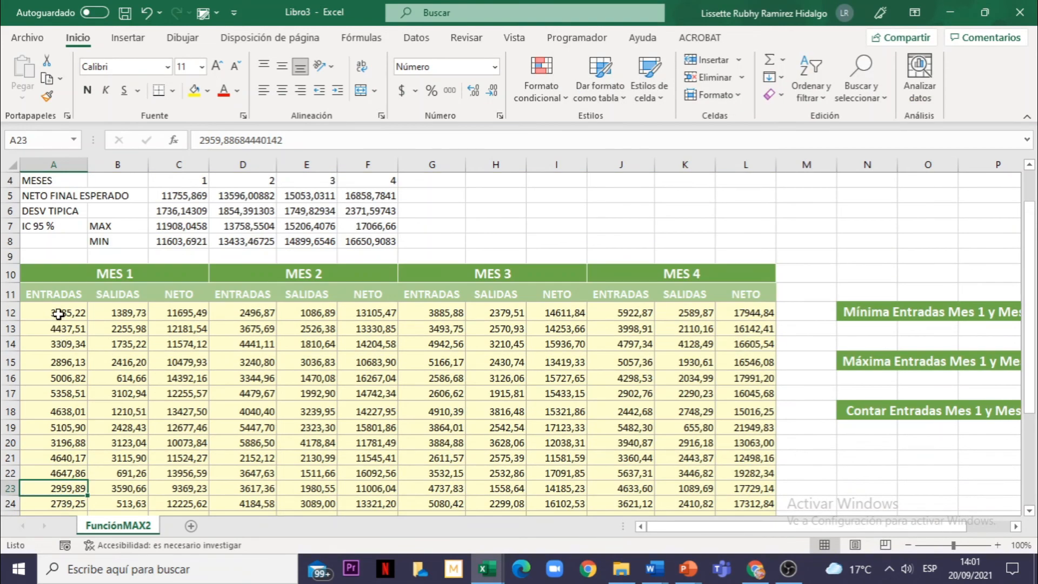
{"action": "left_click_drag", "start_coordinate": [61, 313], "coordinate": [69, 467]}
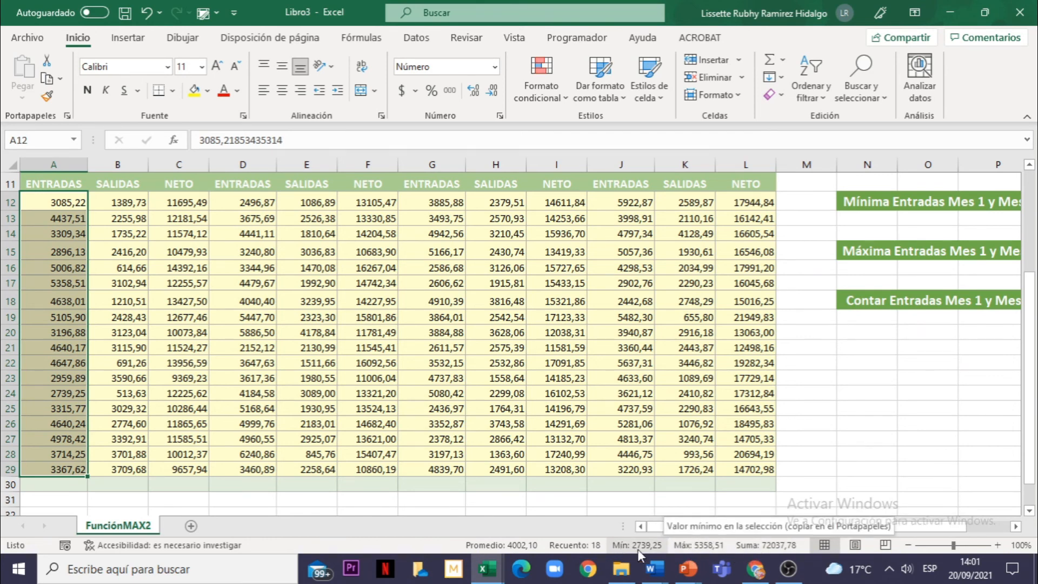
{"action": "left_click", "coordinate": [238, 348]}
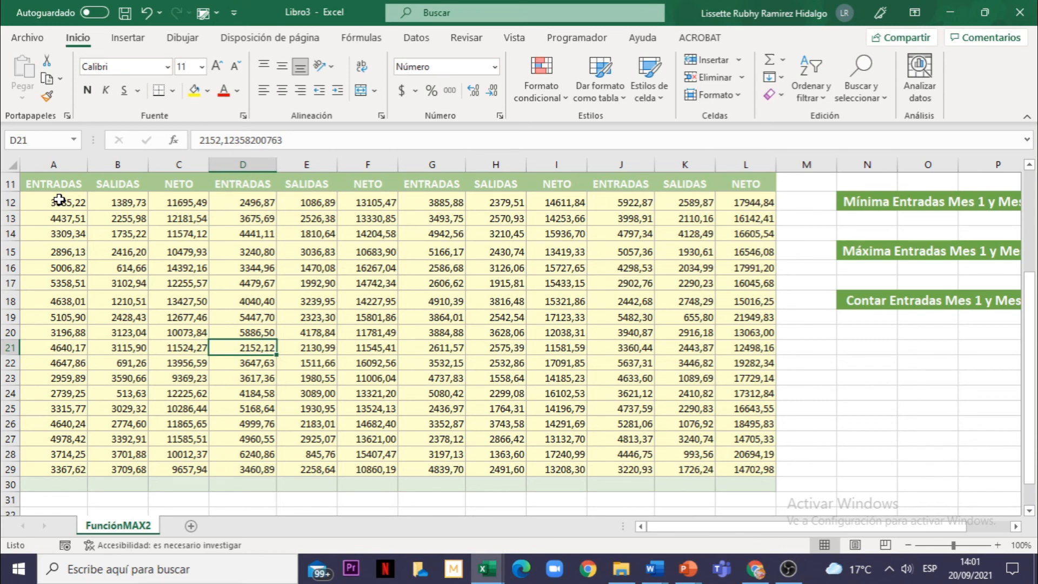
- Select ranges A12:A29 and D12:D29 together and compare their status bar maximum with the MAX result in Q15
{"action": "left_click_drag", "start_coordinate": [60, 201], "coordinate": [68, 470]}
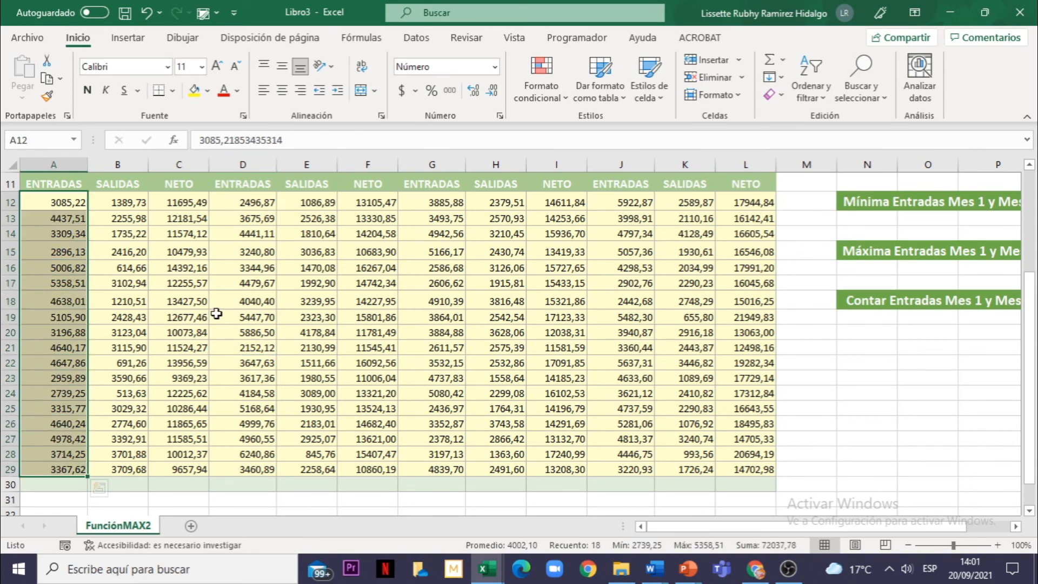
{"action": "left_click_drag", "start_coordinate": [250, 202], "coordinate": [248, 470]}
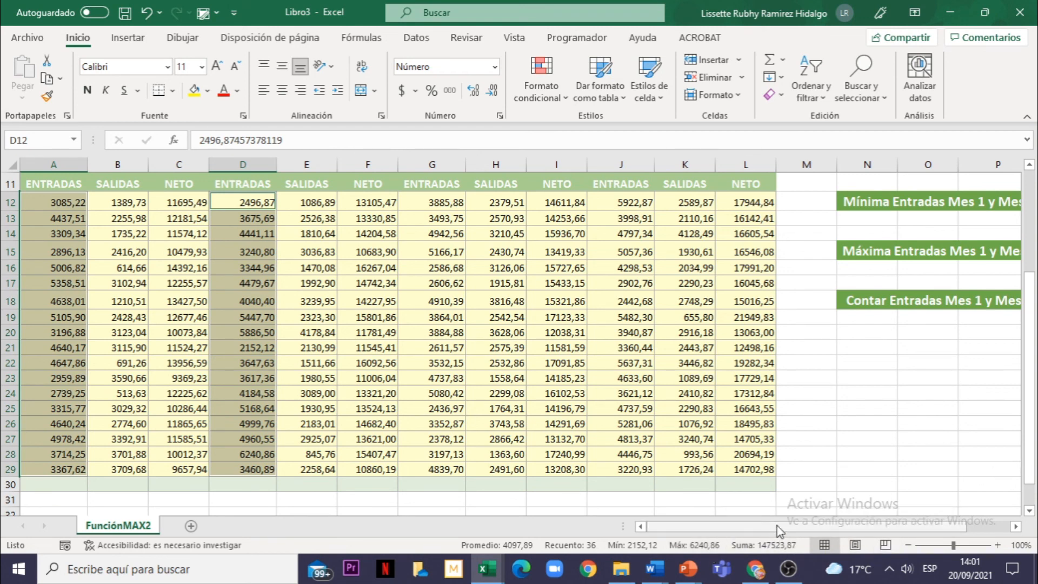
{"action": "left_click_drag", "start_coordinate": [777, 528], "coordinate": [826, 528]}
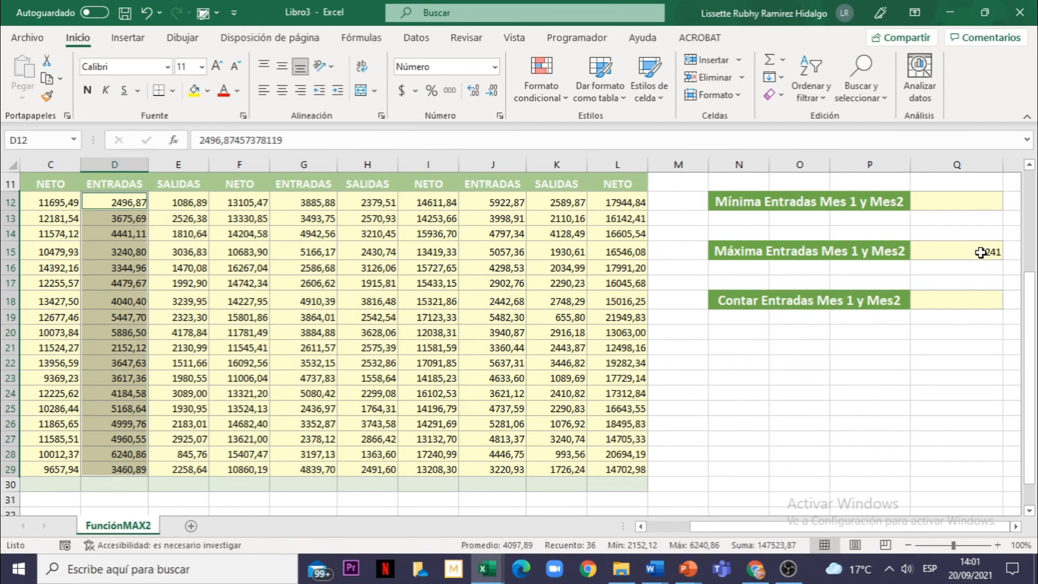
{"action": "left_click", "coordinate": [943, 363]}
{"action": "left_click", "coordinate": [807, 422]}
{"action": "left_click", "coordinate": [695, 391]}
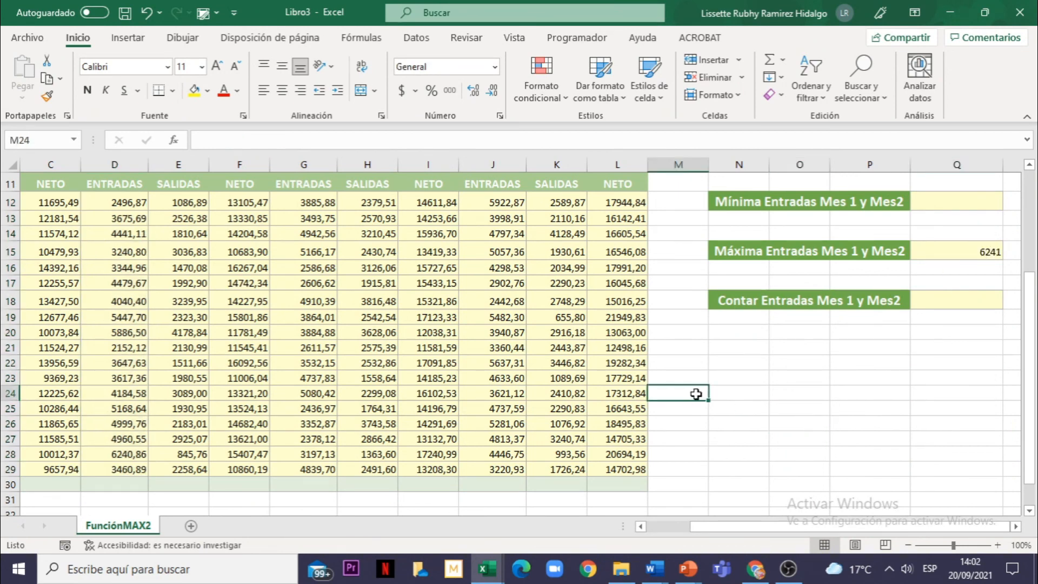
{"action": "left_click", "coordinate": [695, 344]}
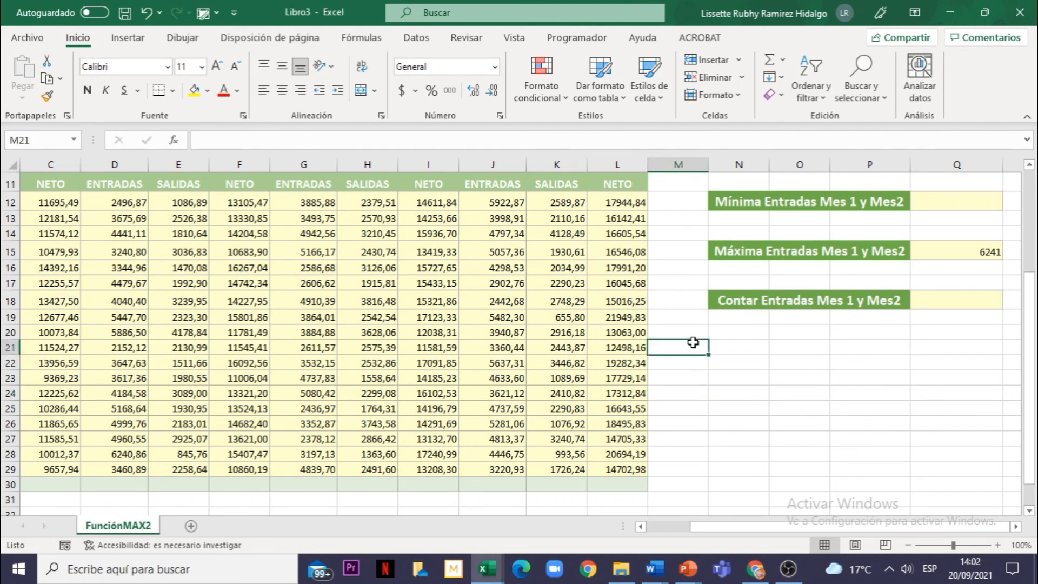
{"action": "left_click", "coordinate": [684, 295]}
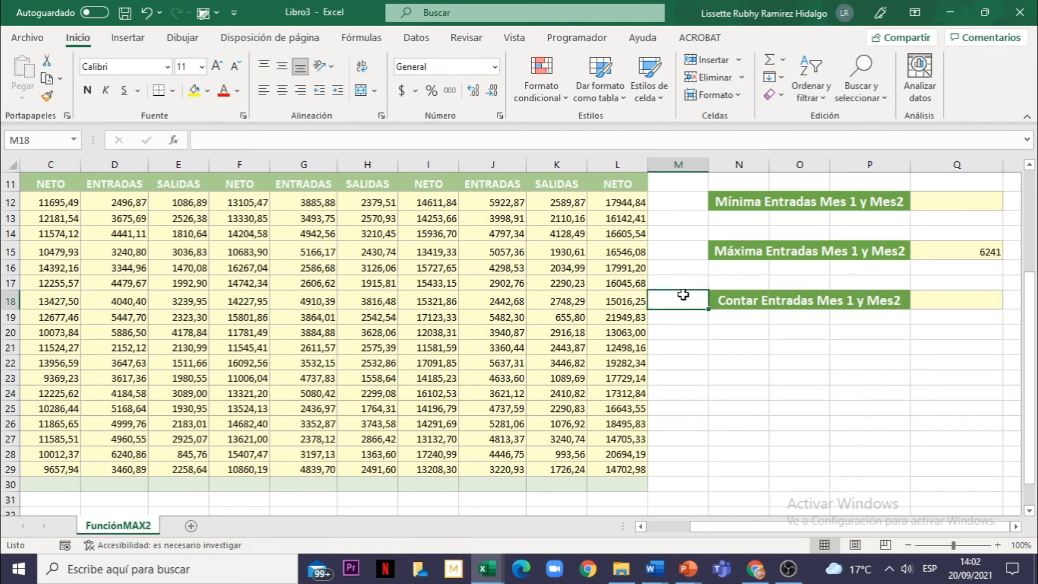